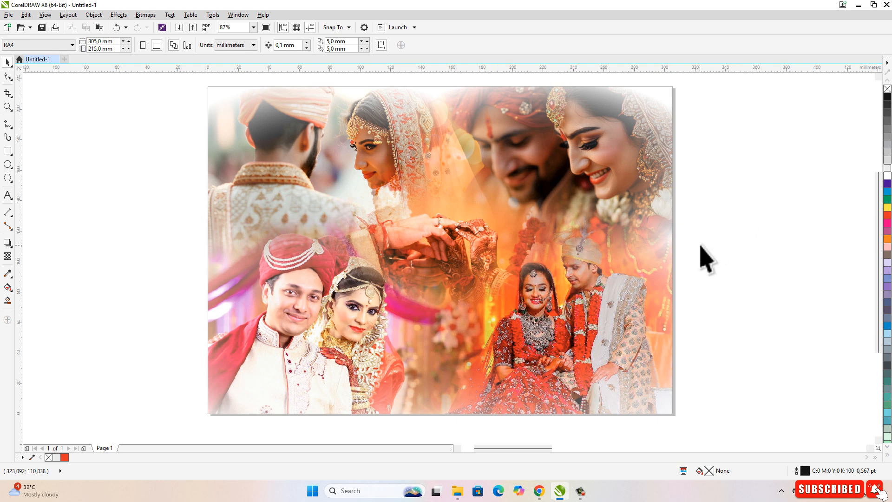
Step: Open the framed collage for editing and spread its vignetted wedding photos apart around the page
double_click(505, 170)
scroll(468, 182, down, 2)
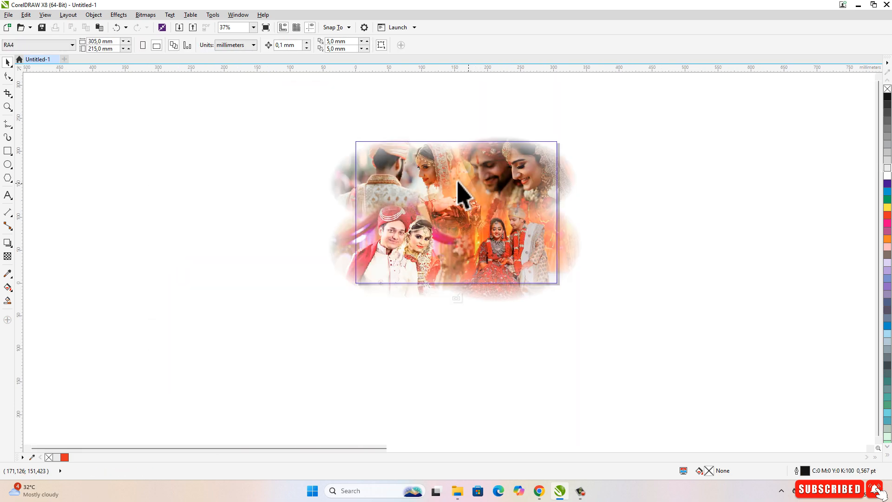
drag(388, 152, 244, 121)
drag(508, 176, 611, 121)
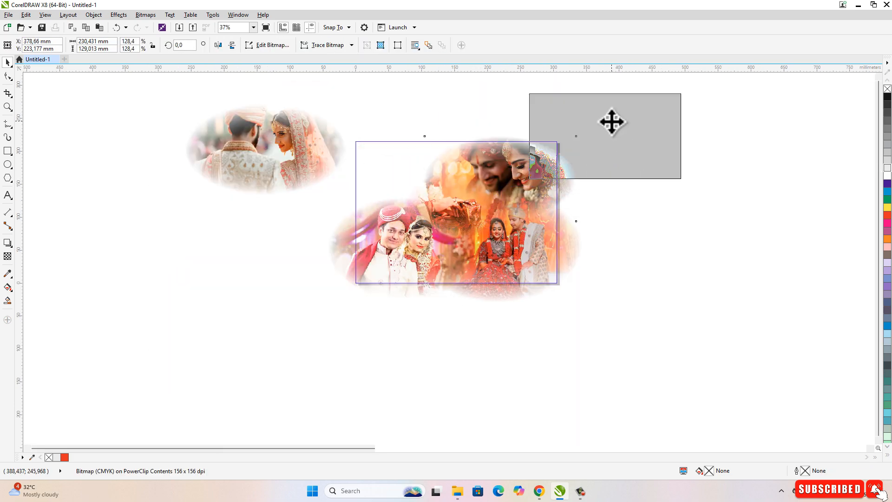
drag(408, 255, 306, 267)
drag(460, 268, 579, 275)
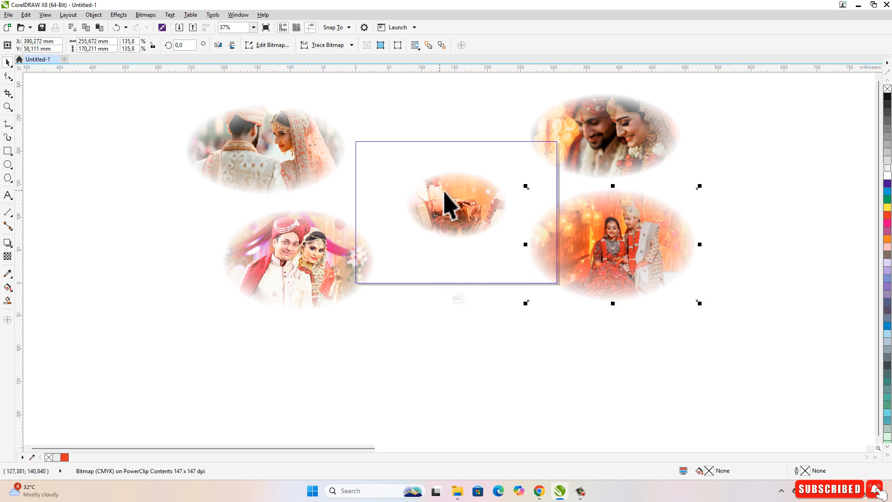
click(448, 199)
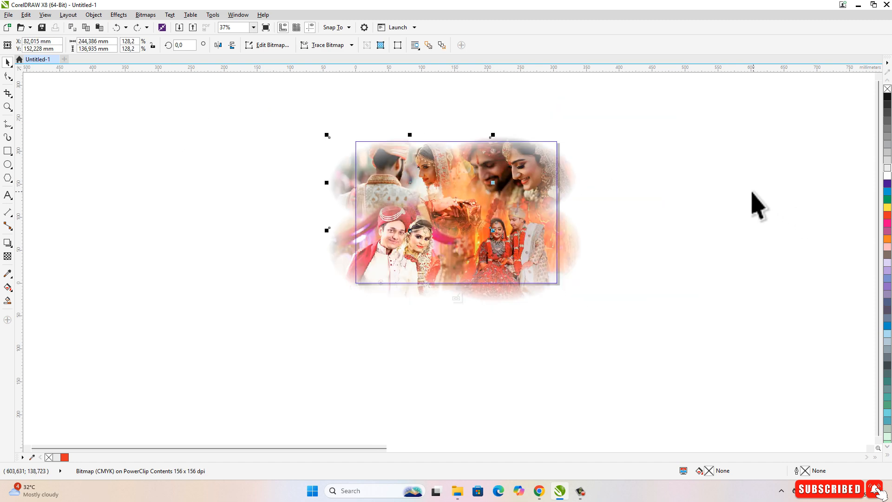
key(Escape)
key(z)
drag(350, 133, 573, 296)
key(space)
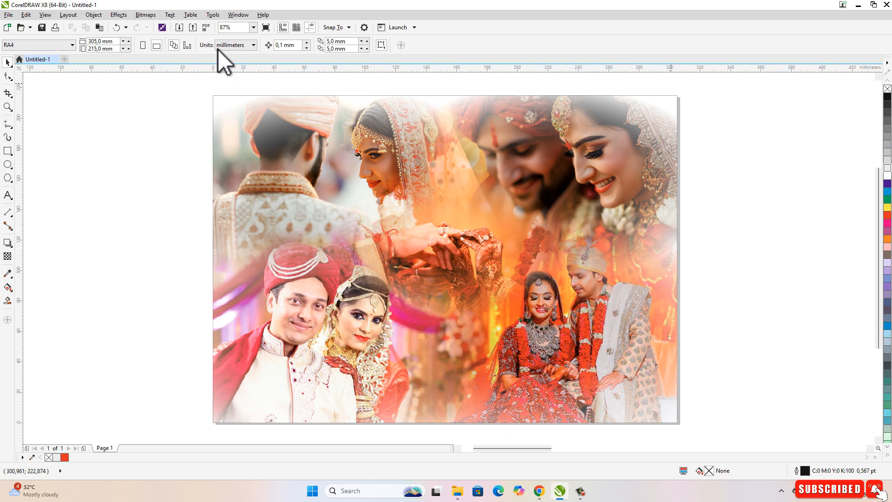
Step: Copy the five original wedding photos placed beside the page
scroll(176, 209, down, 5)
scroll(577, 200, up, 2)
scroll(577, 200, up, 1)
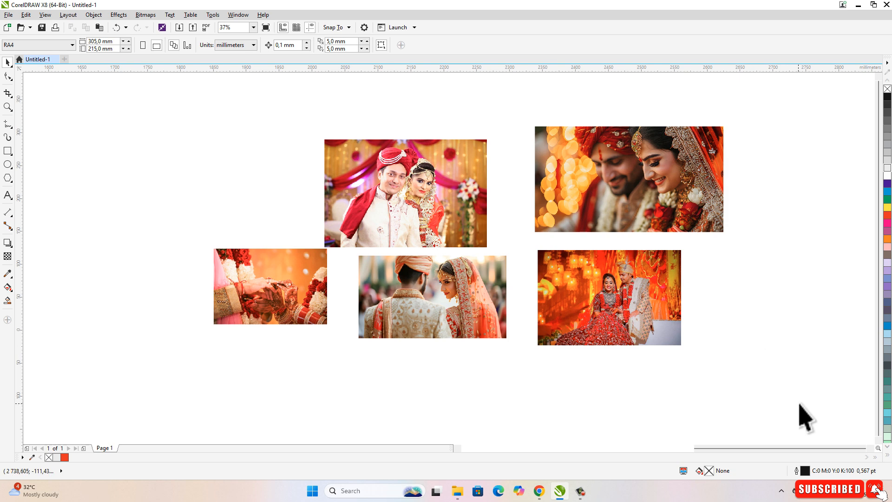
drag(799, 402, 105, 95)
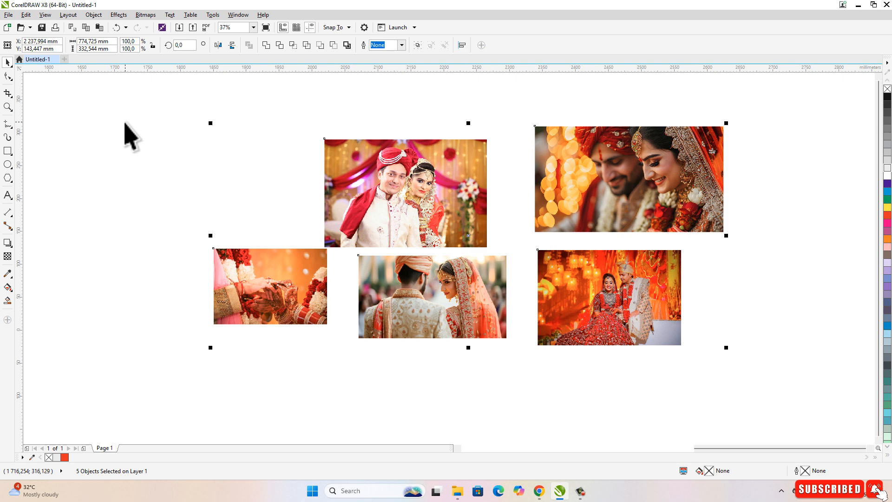
click(120, 139)
Step: Create a new RA4 document with CMYK color mode and 300 dpi rendering resolution
click(8, 15)
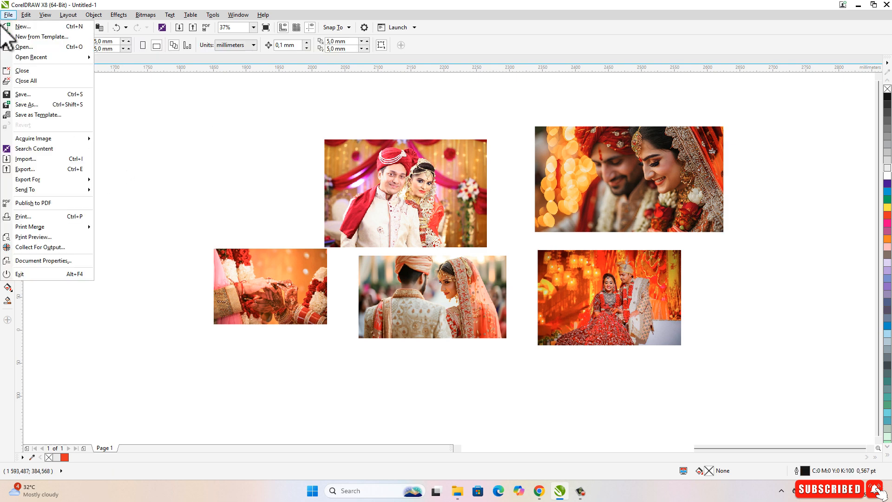
click(49, 29)
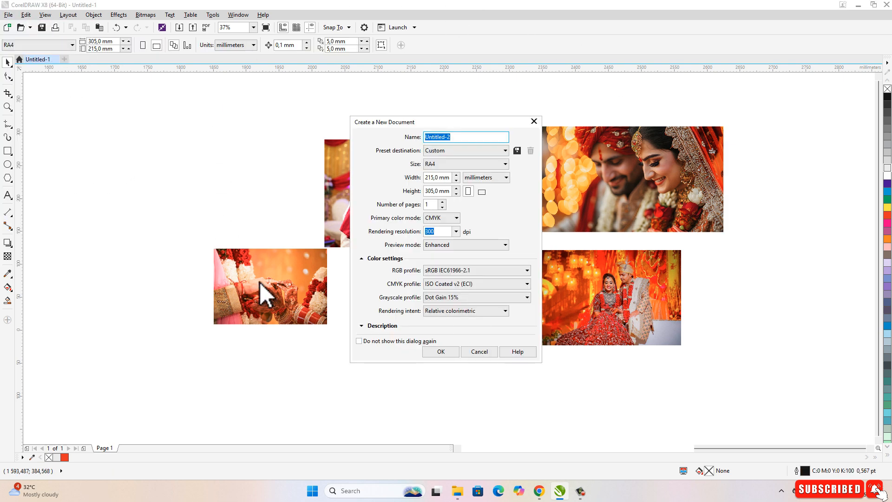
click(441, 351)
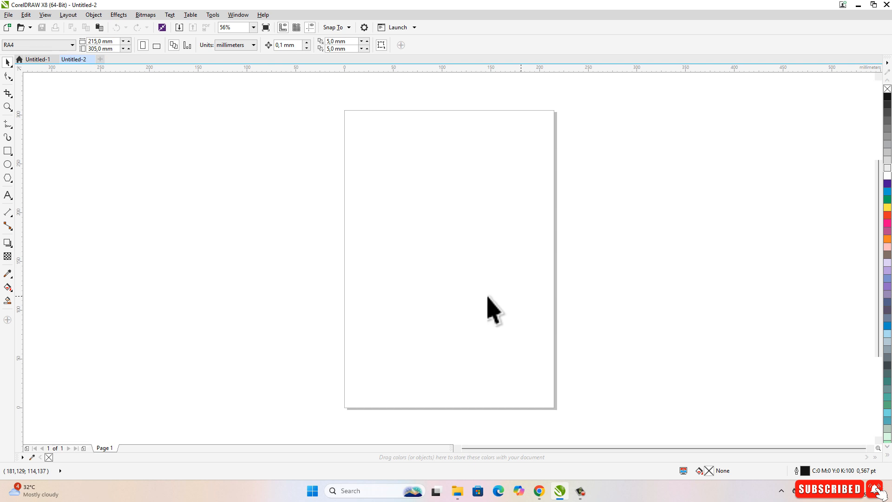
Step: Set the new document's page to A4 in landscape orientation, 297 by 210 mm
click(44, 45)
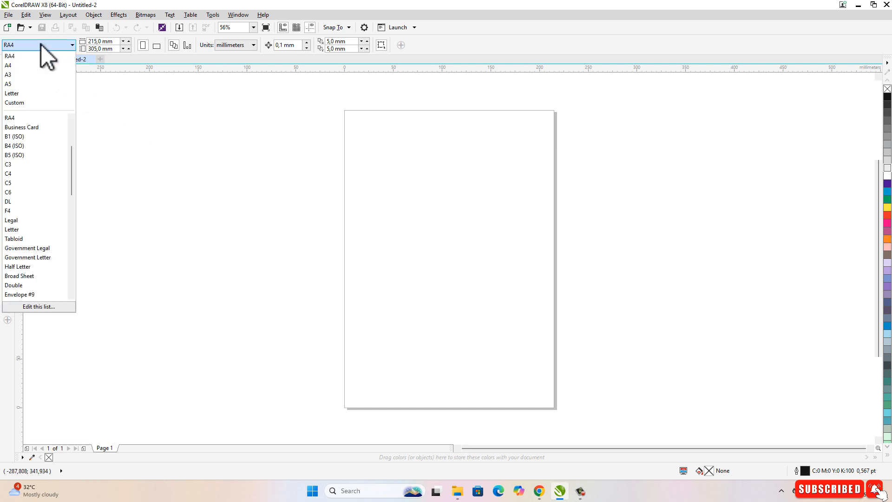
scroll(33, 252, down, 10)
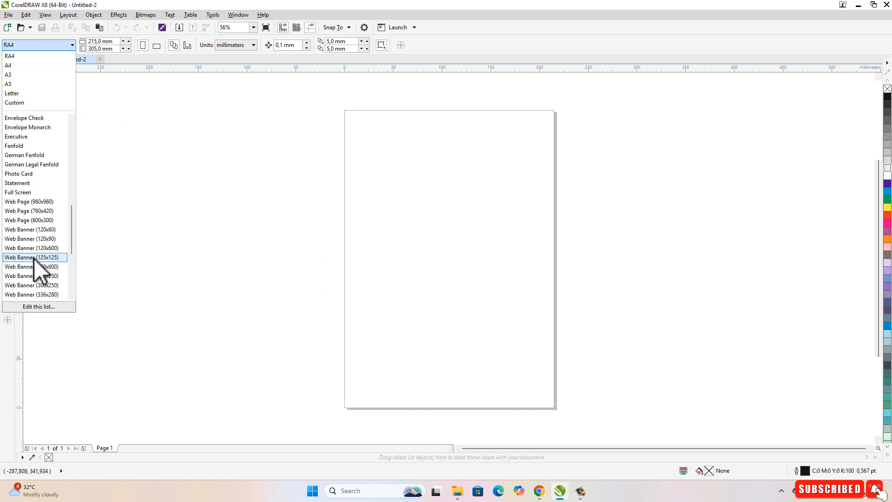
scroll(27, 275, up, 4)
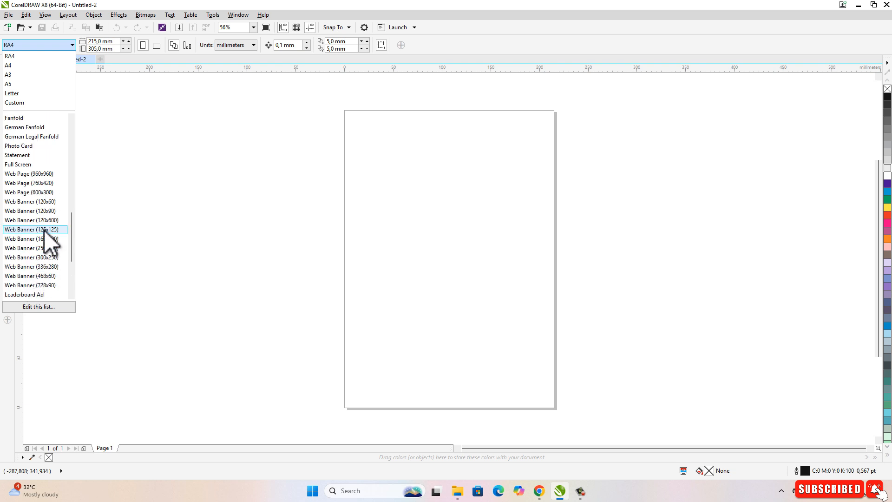
scroll(47, 210, up, 4)
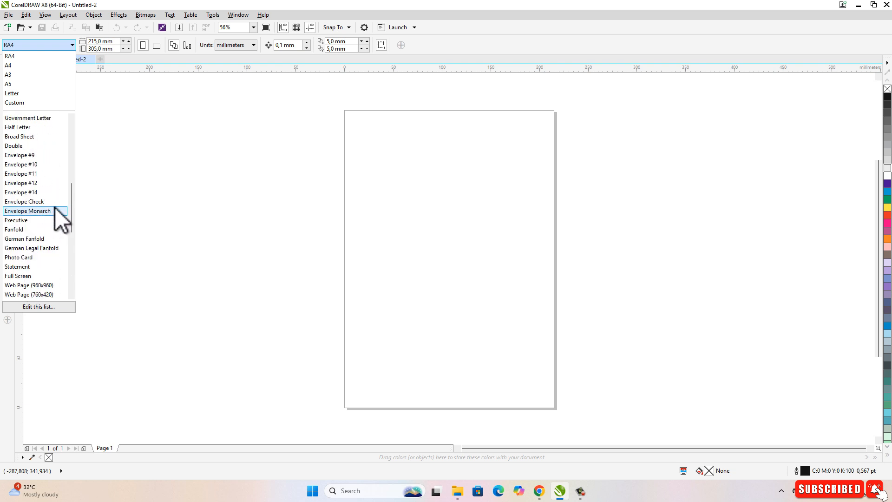
click(27, 68)
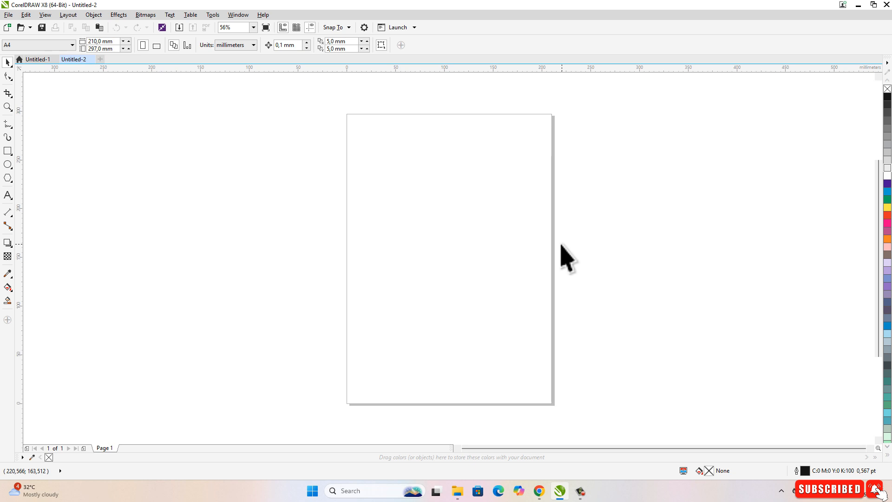
click(157, 45)
scroll(260, 187, down, 2)
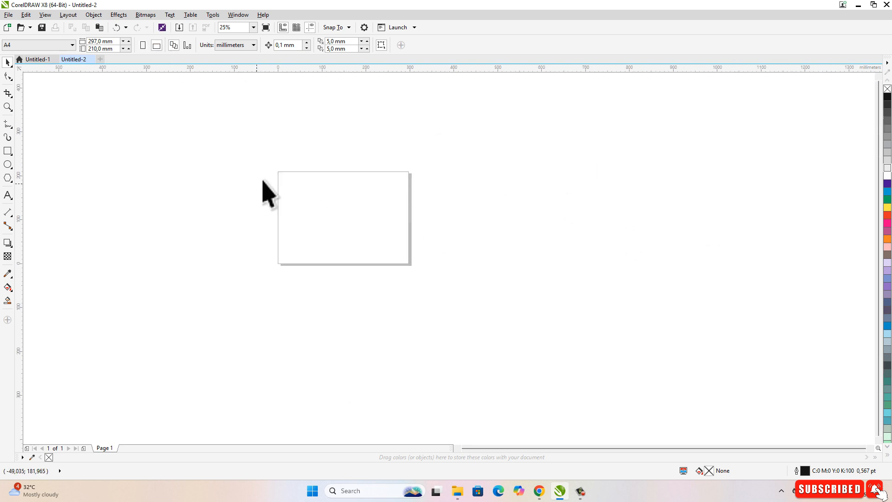
key(z)
drag(265, 160, 435, 297)
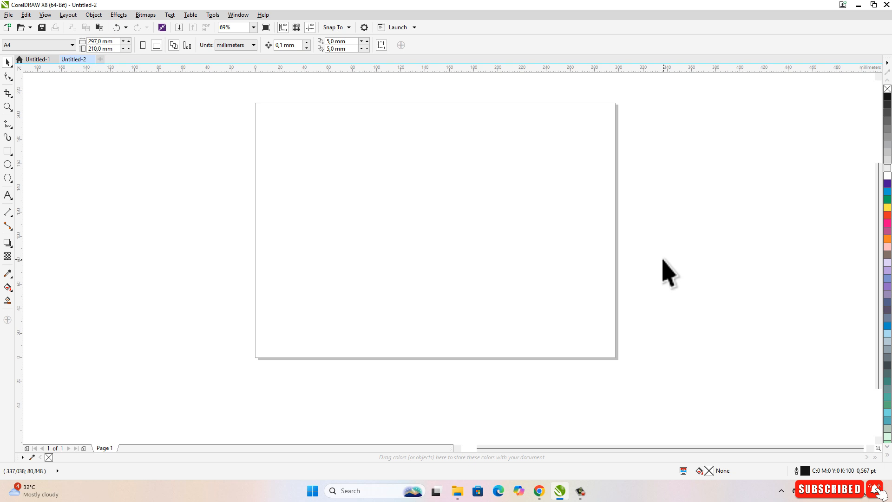
Step: Paste the five wedding photos into the new document and move them close beside the page
click(26, 14)
click(60, 95)
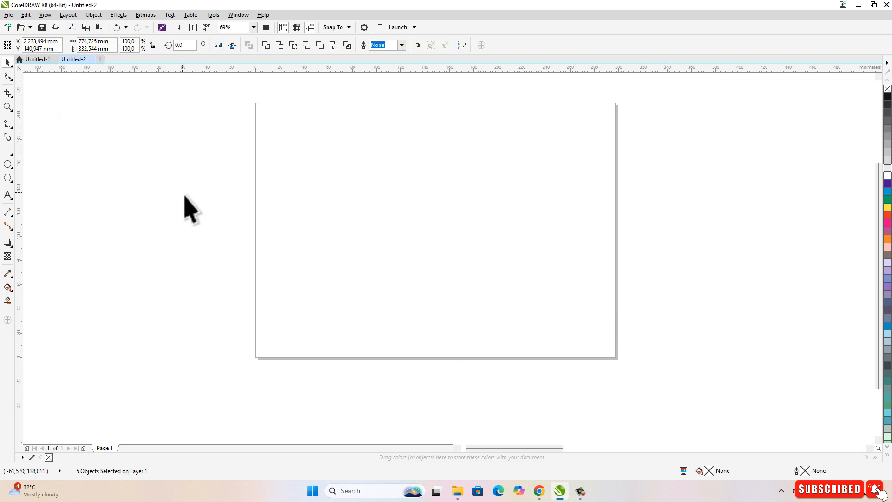
scroll(191, 201, down, 4)
drag(841, 214, 364, 228)
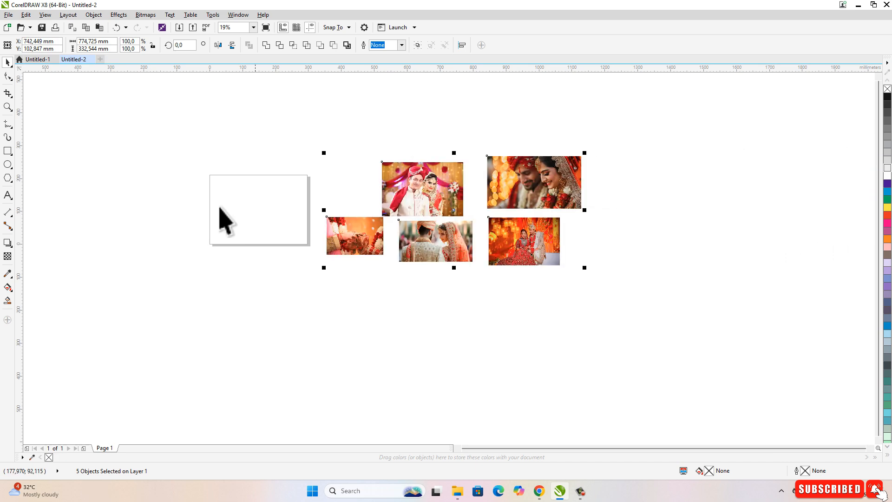
Step: Move the photo of the couple with the red turban onto the page, overlapping its upper-left corner
key(z)
drag(185, 161, 370, 262)
key(space)
scroll(378, 238, down, 2)
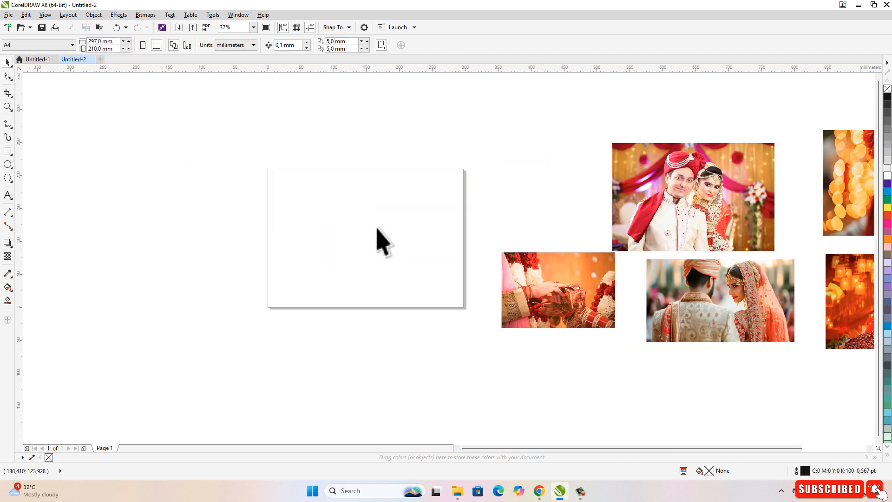
click(714, 172)
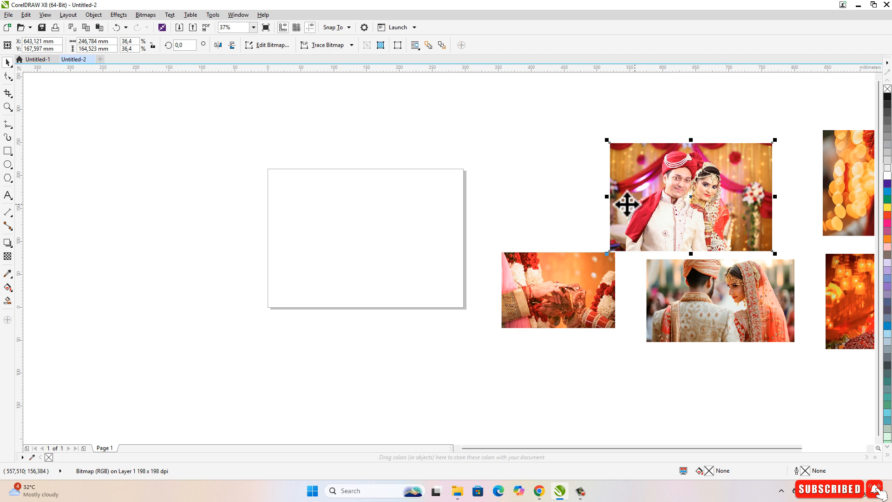
drag(627, 204, 351, 189)
scroll(350, 189, up, 2)
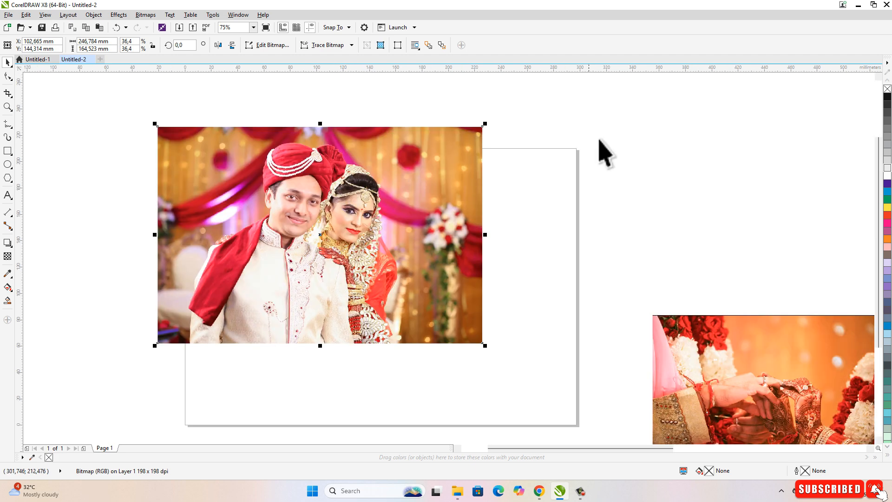
click(600, 140)
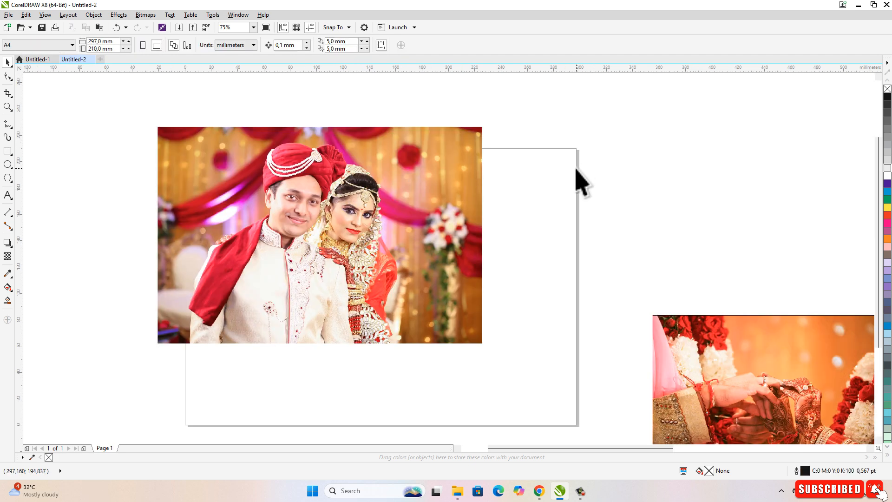
click(398, 187)
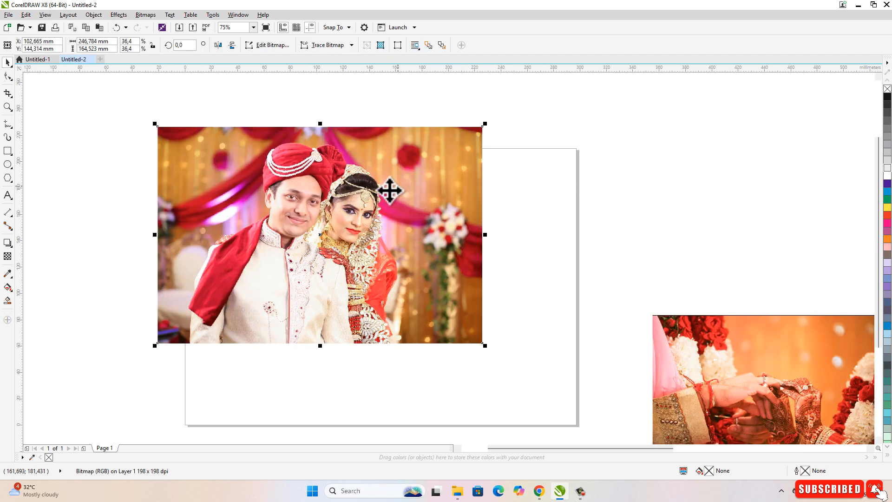
click(146, 15)
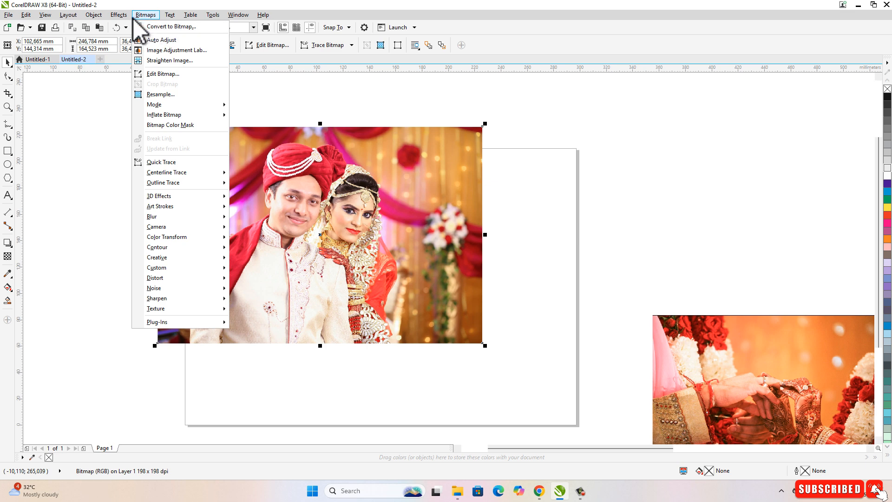
click(185, 26)
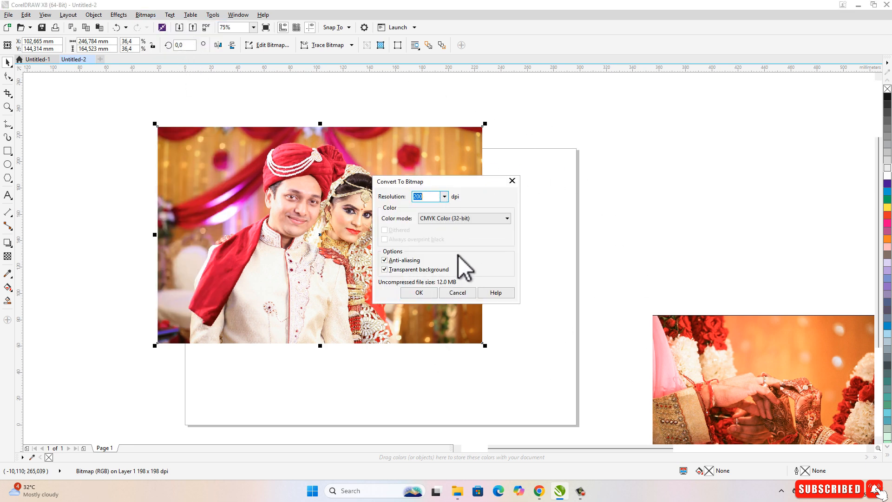
click(458, 293)
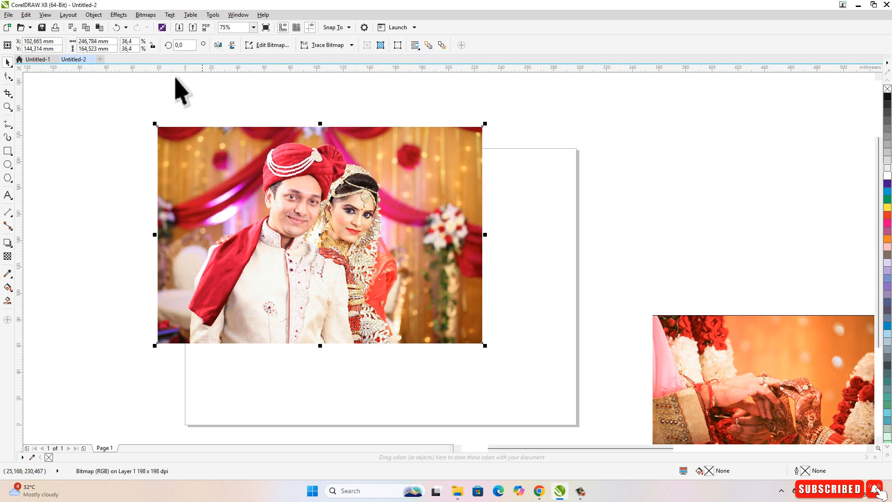
Step: Apply a white elliptical Vignette to the couple photo with offset 100 and fade 75
click(146, 15)
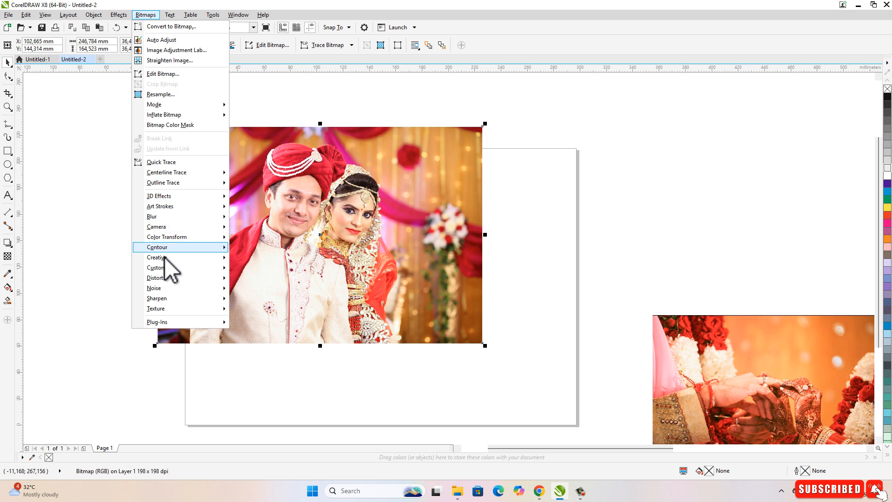
mouse_move(171, 259)
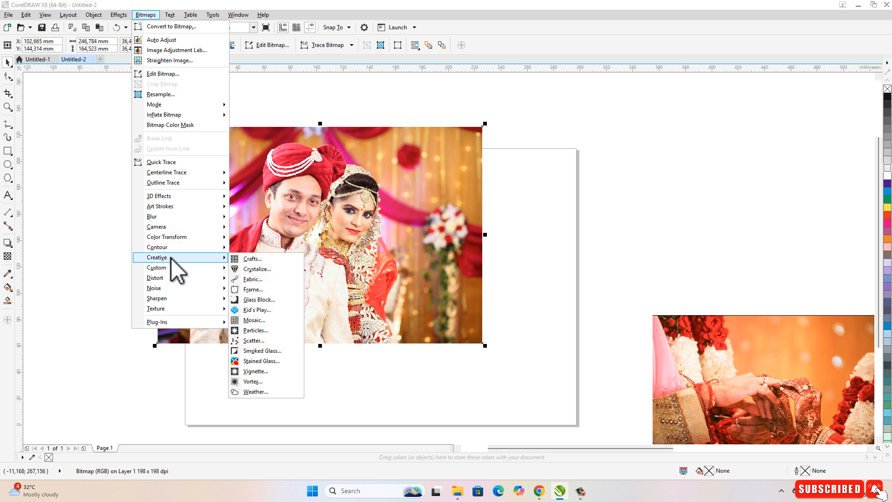
click(268, 371)
drag(420, 180, 551, 174)
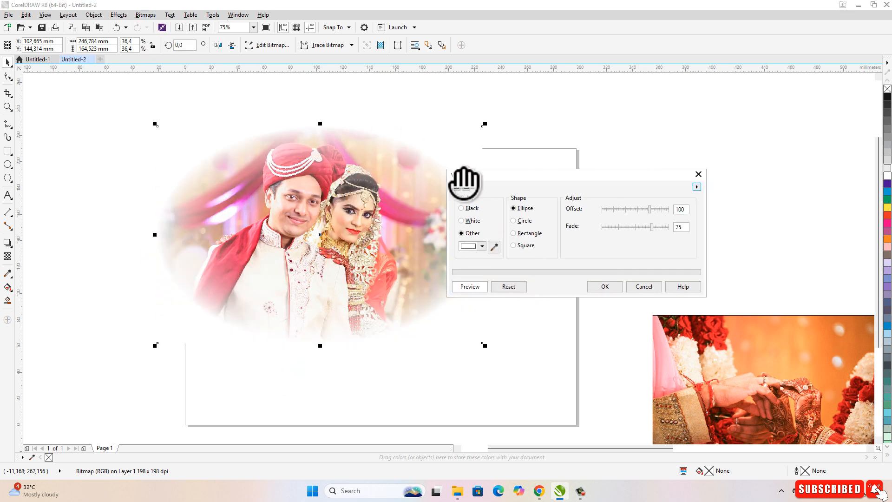
click(605, 286)
Step: Center the vignetted photo on the page and place a page-sized yellow rectangle behind it
scroll(334, 231, down, 2)
key(p)
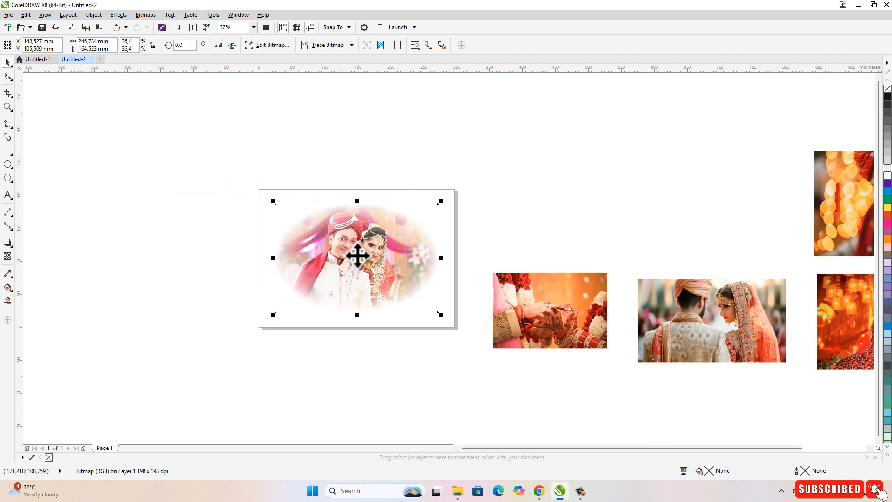
double_click(10, 151)
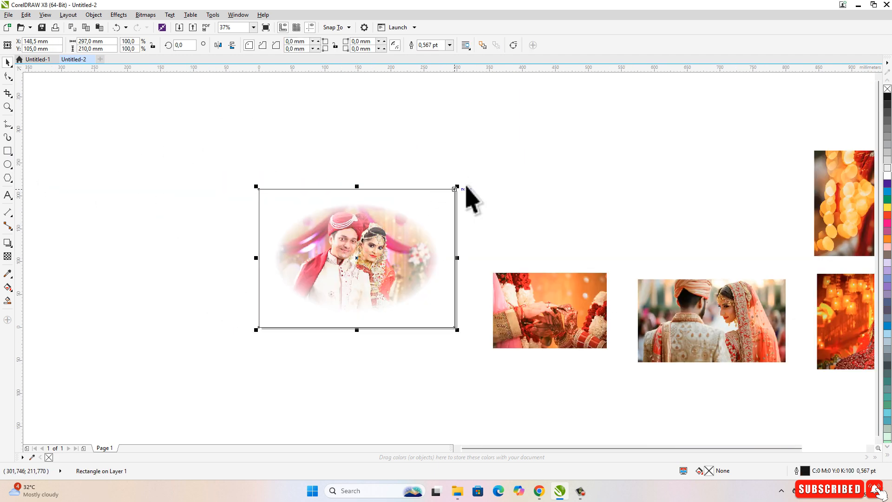
click(888, 208)
scroll(349, 235, up, 2)
key(Escape)
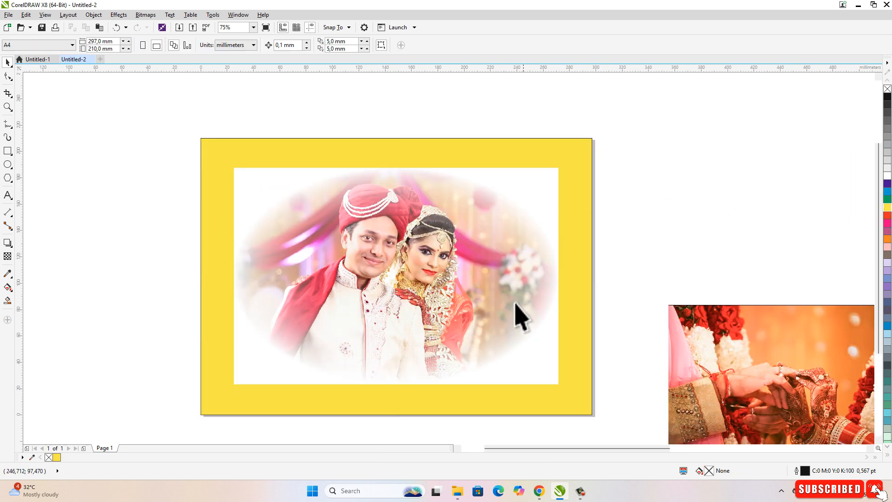
Step: Undo the yellow background rectangle, the centering and the vignette on the couple photo
scroll(344, 240, down, 2)
click(370, 241)
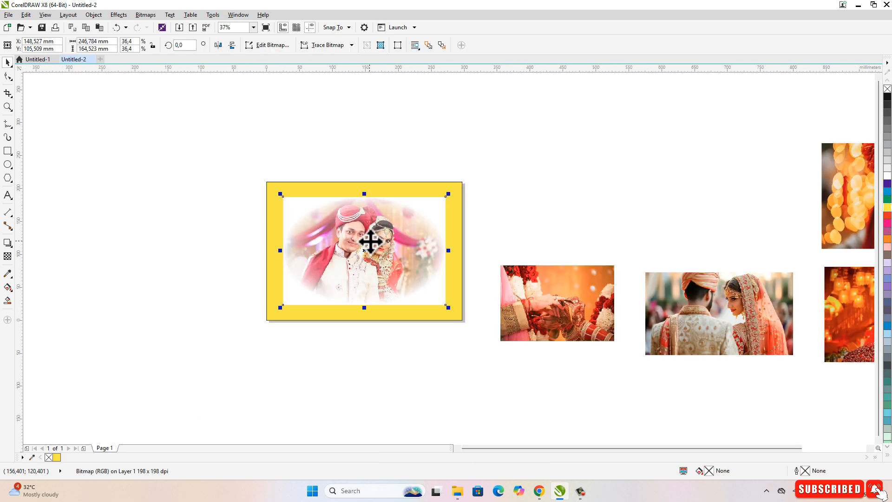
key(ctrl+z)
key(ctrl+z)
key(ctrl+z)
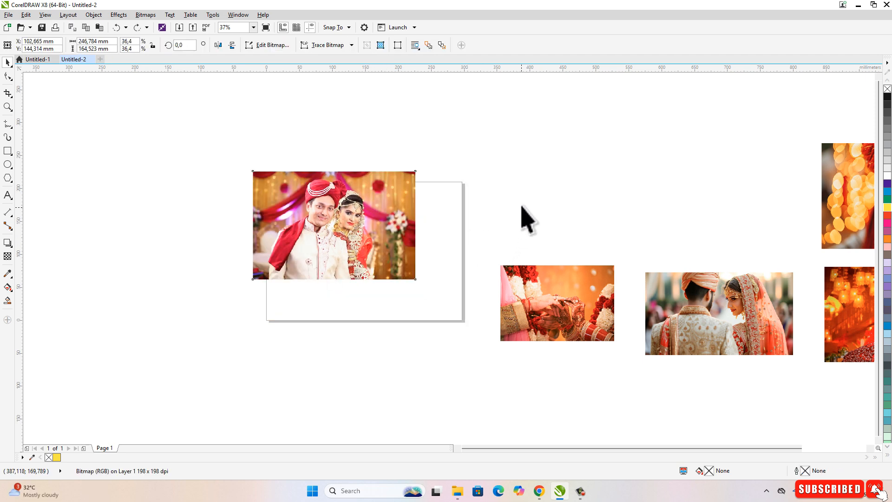
Step: Place a copy of the red-turban couple photo inside the page, keeping the original beside the page
drag(637, 193, 336, 218)
Step: Add a page-sized rectangle behind the couple photo and fill it with pink
double_click(7, 150)
scroll(381, 246, up, 2)
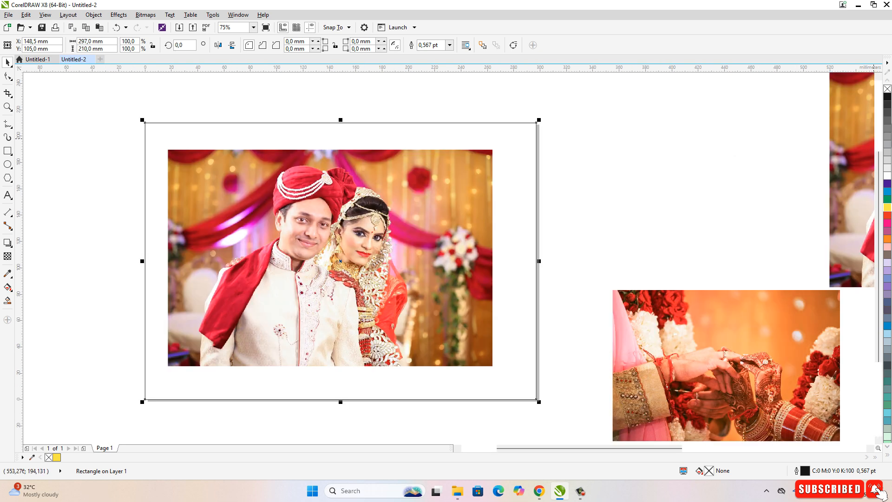
click(887, 223)
scroll(511, 153, down, 2)
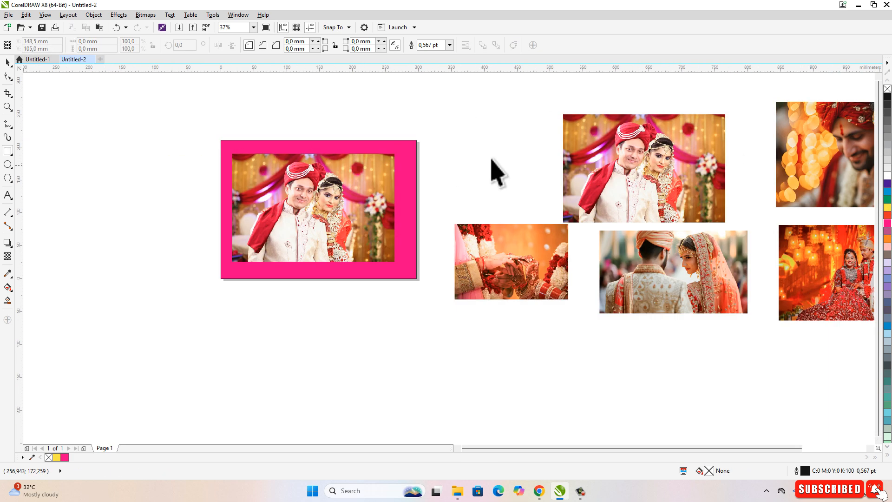
Step: Move the original couple photo to the empty area just left of the page
drag(615, 142, 100, 179)
scroll(328, 179, down, 2)
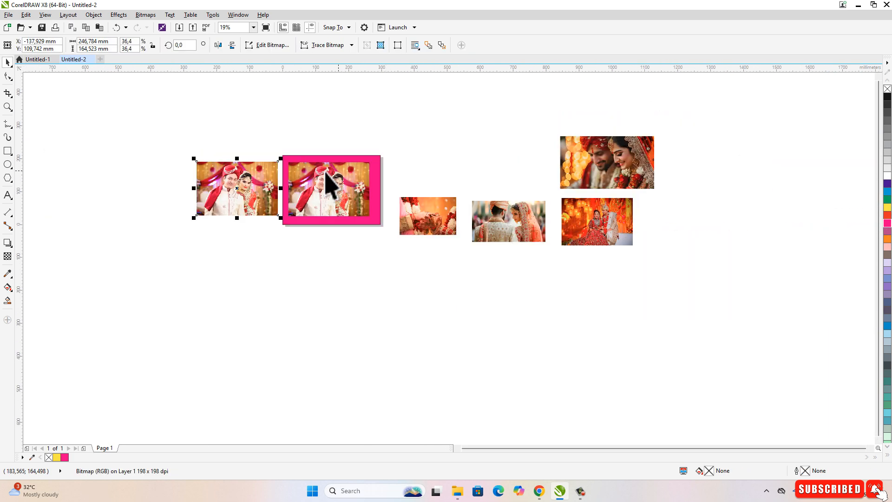
scroll(276, 169, up, 2)
key(z)
drag(92, 114, 551, 301)
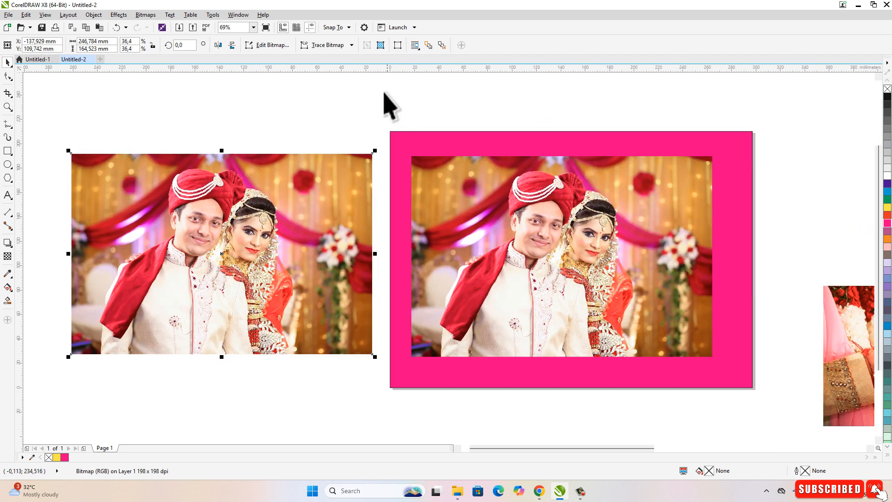
Step: Draw a rectangle about 273 × 224 mm behind the photo left of the page and fill it red-orange
click(8, 150)
mouse_move(49, 116)
mouse_down()
mouse_move(343, 384)
mouse_move(382, 389)
mouse_up()
key(space)
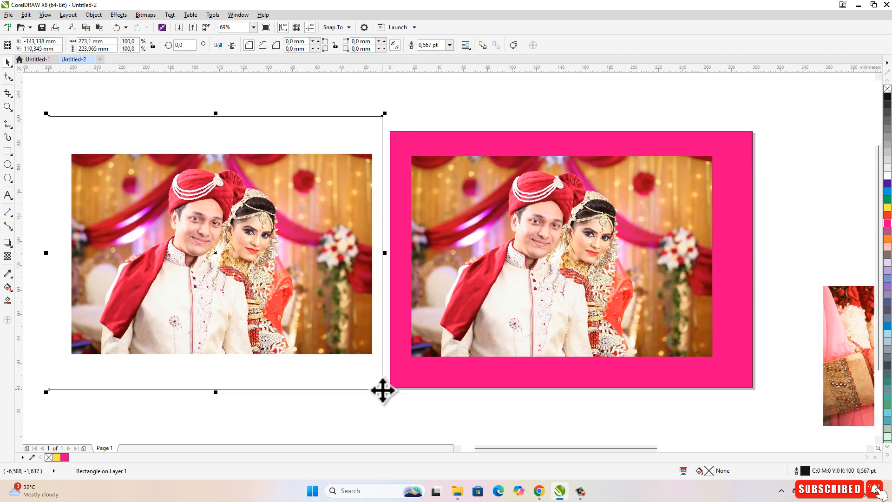
click(887, 215)
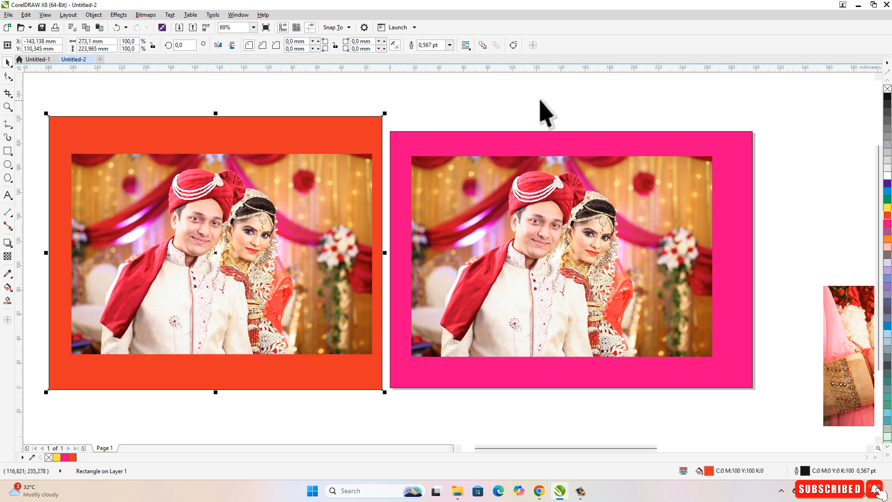
key(Escape)
Step: Convert the photo over the red-orange rectangle to a 300 dpi RGB Color (24-bit) bitmap with transparent background
click(256, 225)
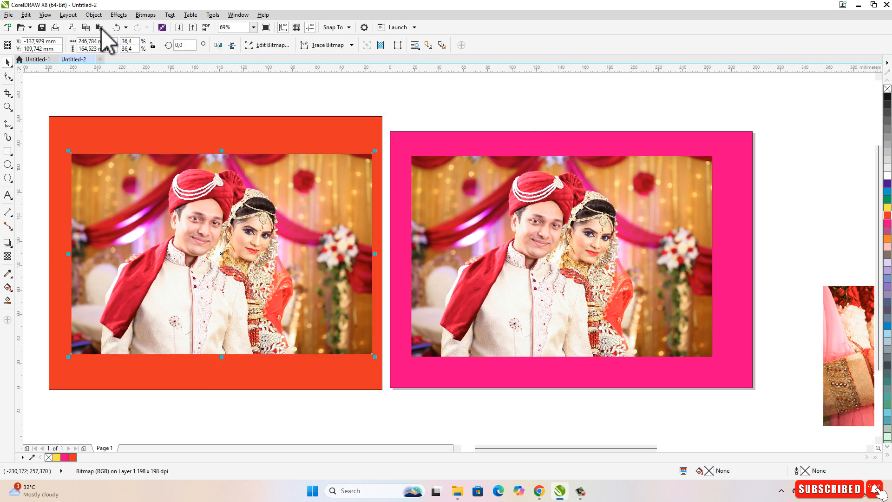
click(145, 14)
click(183, 24)
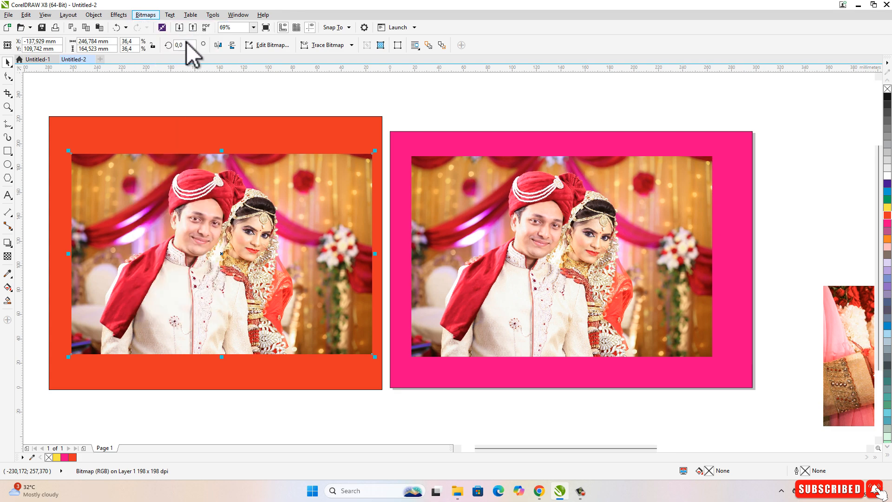
text(300)
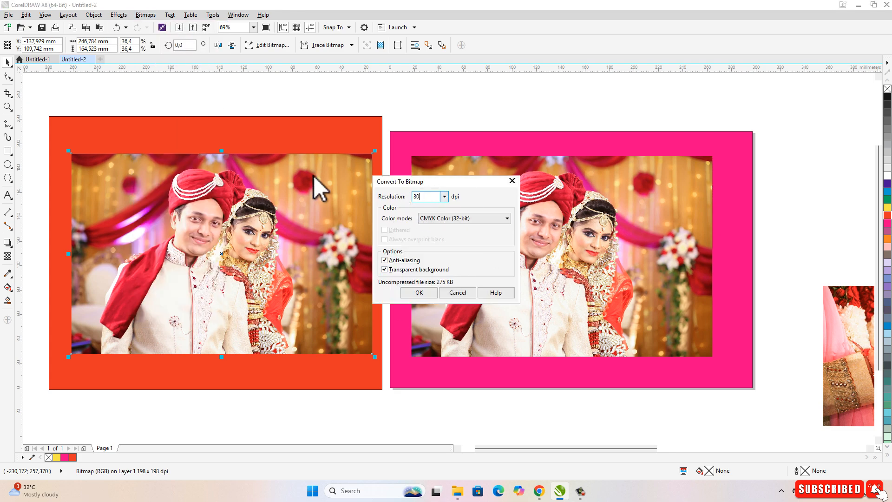
key(Tab)
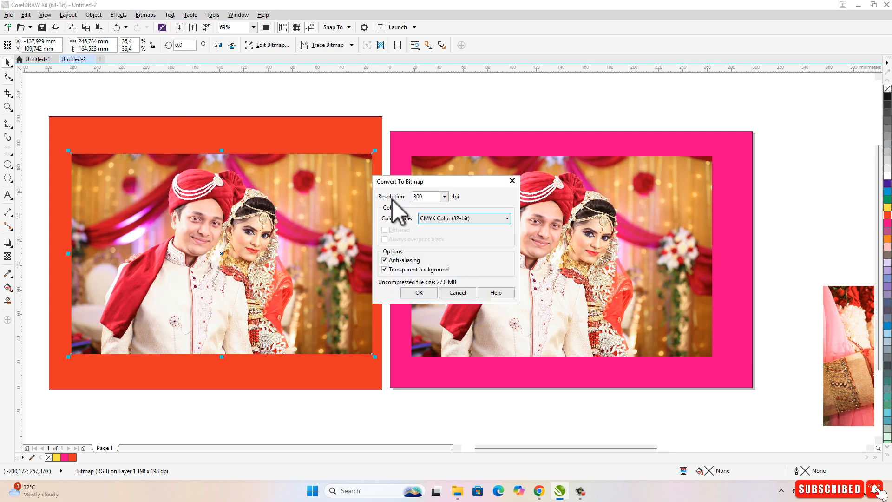
click(459, 218)
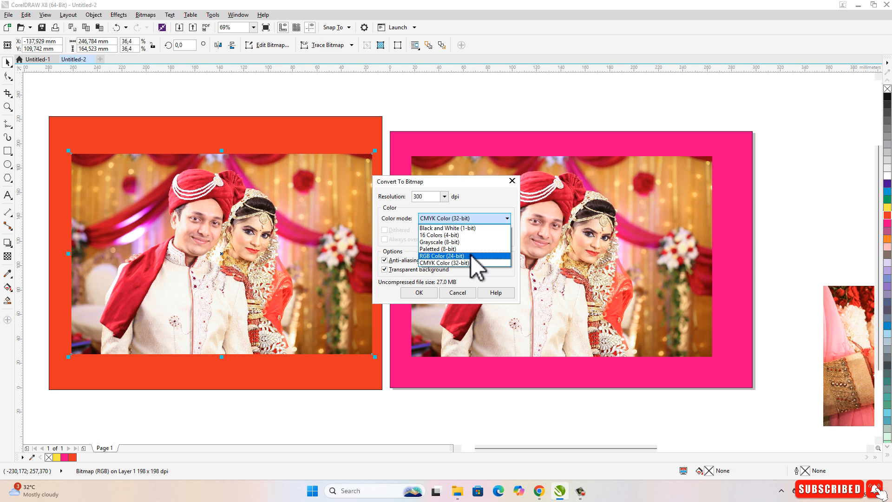
click(470, 256)
click(406, 260)
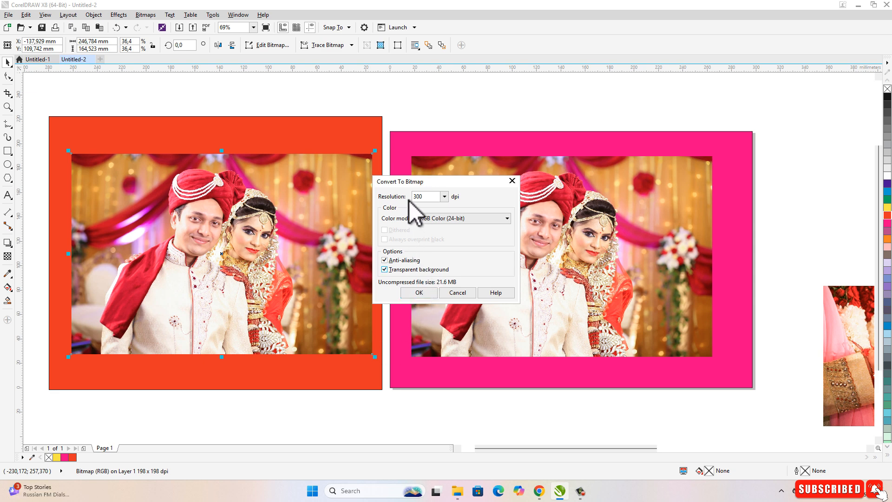
click(427, 293)
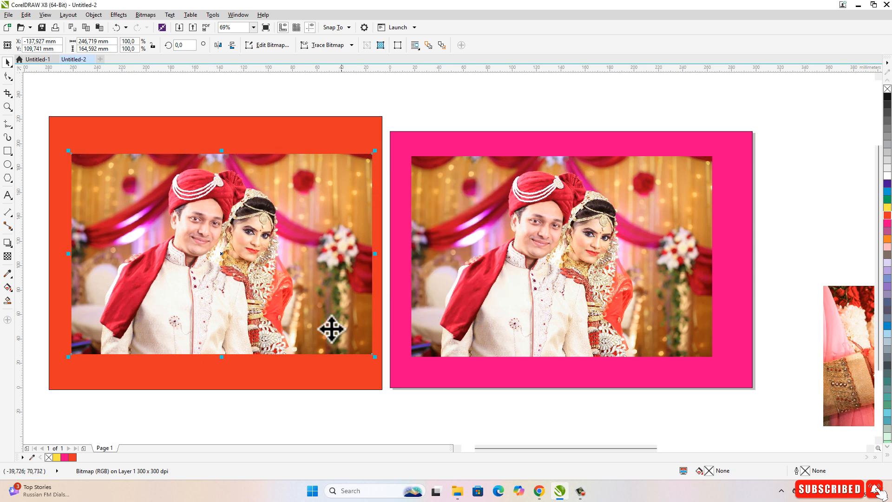
Step: Apply an elliptical Vignette with offset 100 and fade 75 to the converted photo over the red-orange rectangle
click(532, 205)
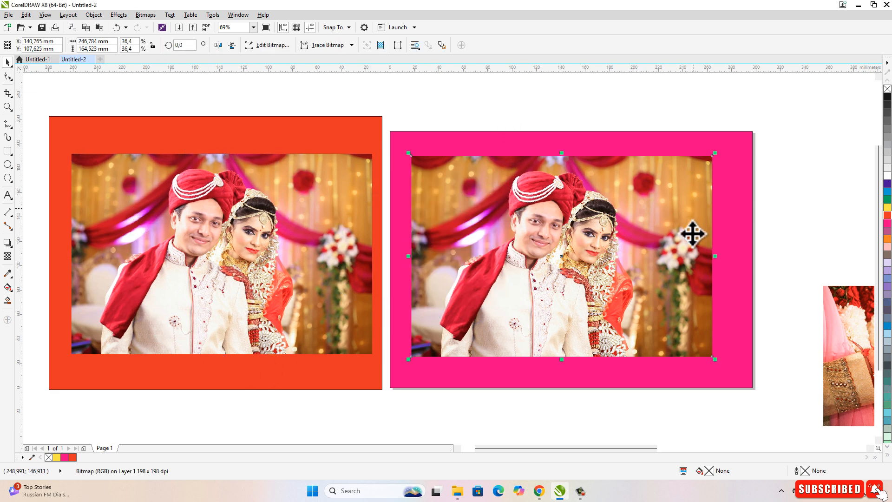
click(269, 245)
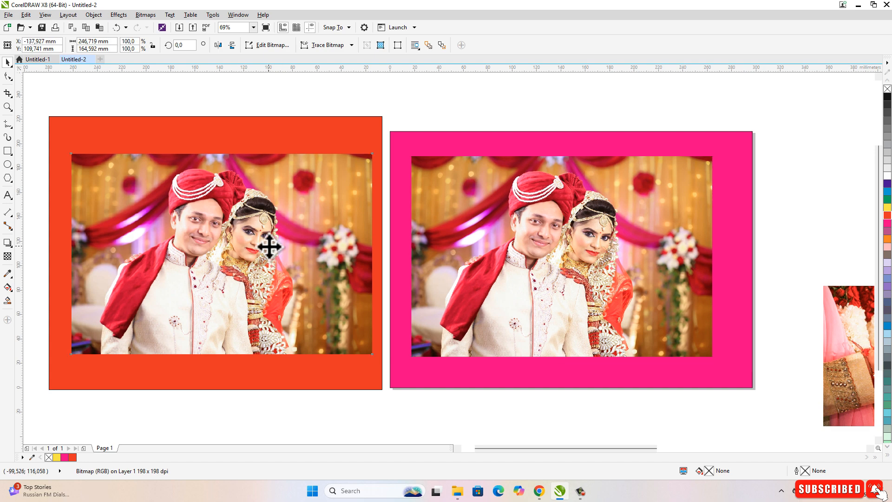
click(145, 15)
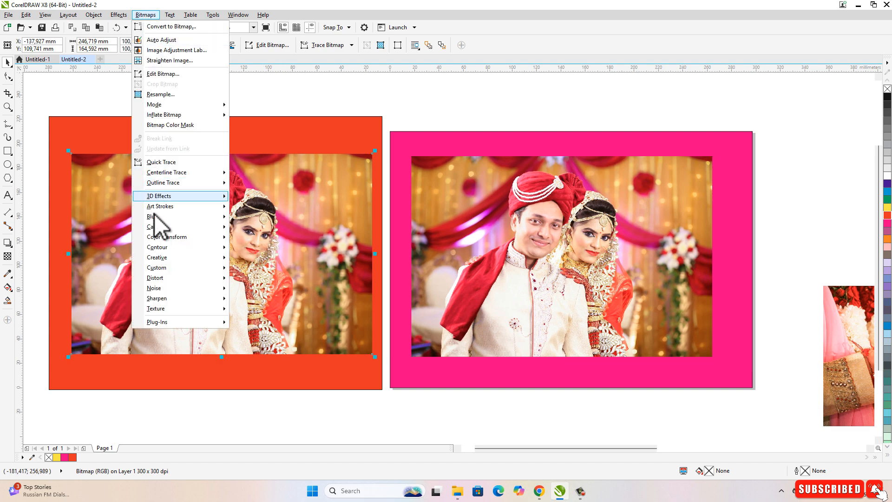
mouse_move(225, 259)
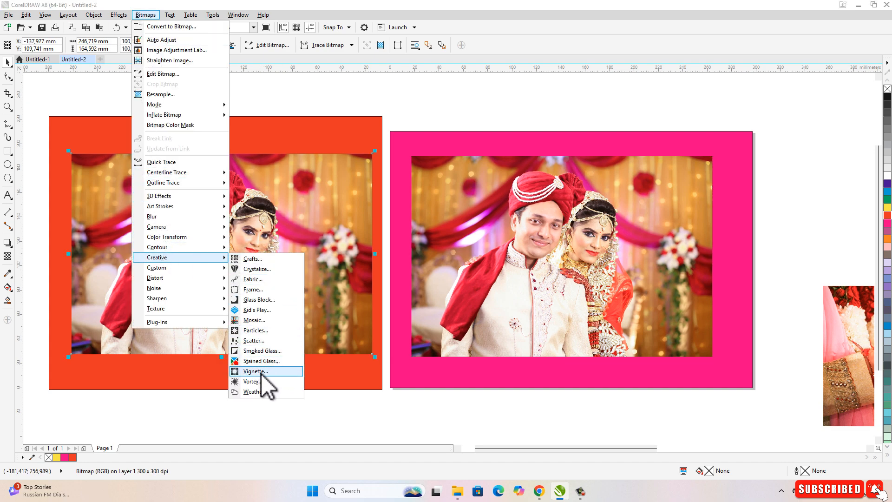
click(256, 372)
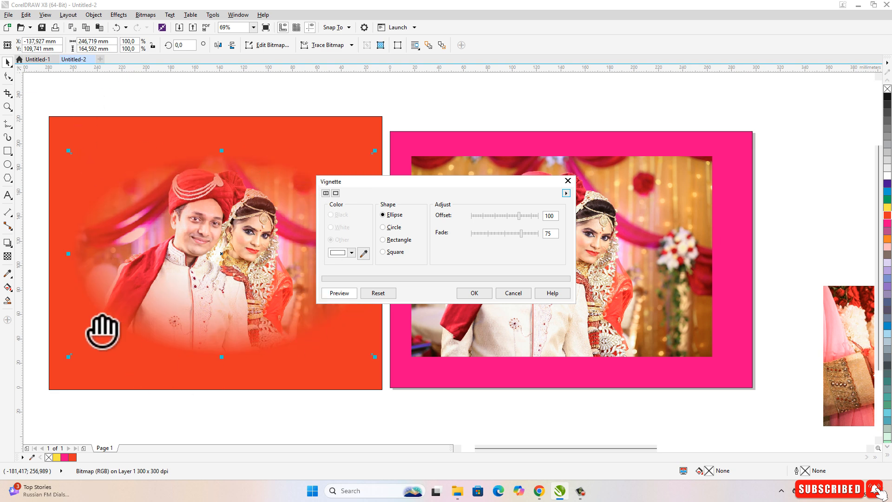
click(473, 292)
Step: Preview the elliptical Vignette on the unconverted photo over the pink rectangle for comparison and cancel it
click(504, 120)
click(496, 220)
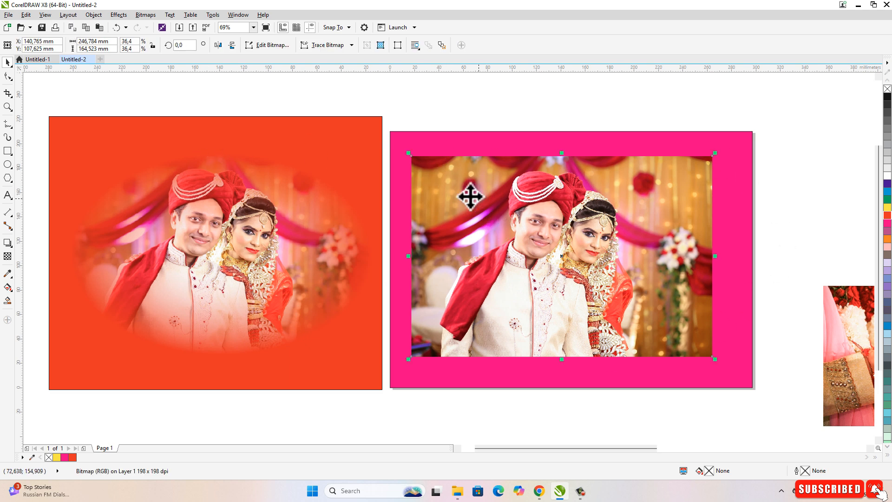
click(146, 15)
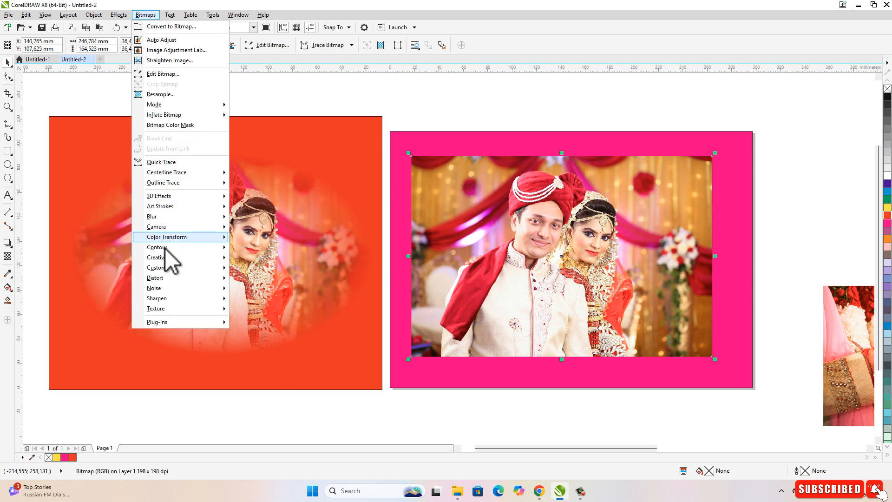
mouse_move(175, 258)
click(272, 372)
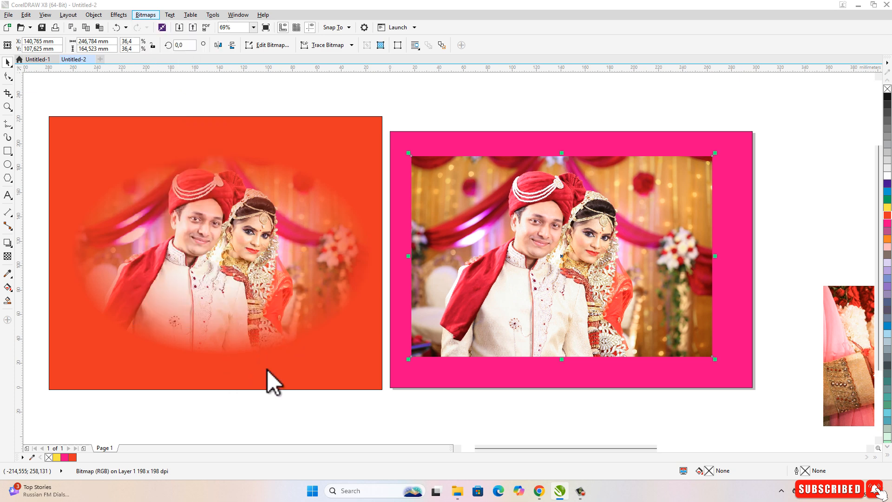
drag(461, 181, 255, 153)
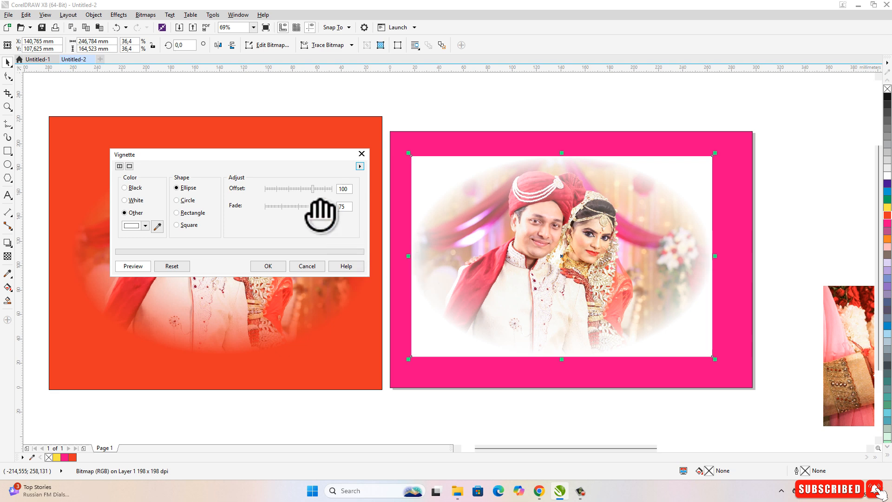
drag(256, 158, 394, 117)
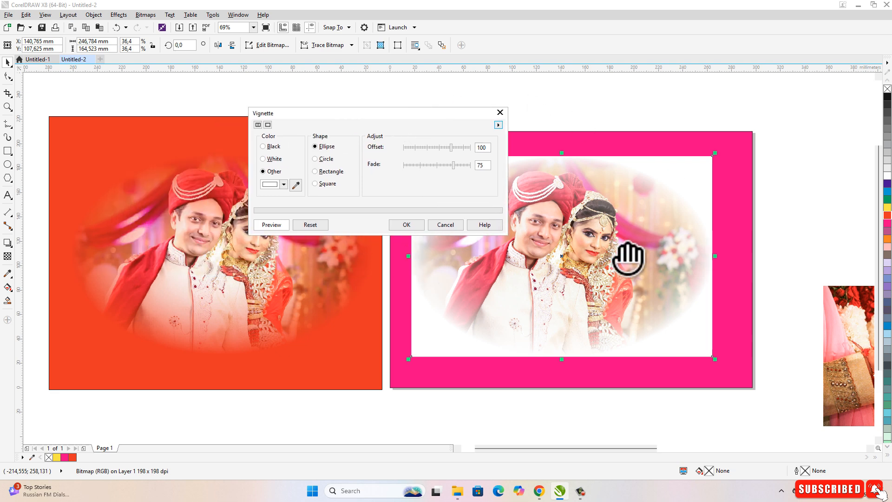
click(446, 225)
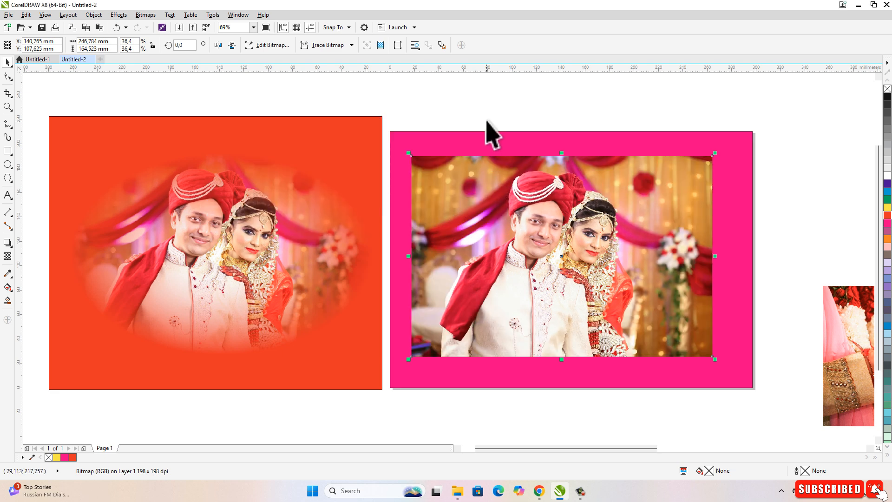
Step: Undo the vignette, the bitmap conversion, both colored rectangles and the move of the original photo
click(486, 130)
scroll(454, 193, down, 2)
scroll(407, 159, up, 2)
key(ctrl+z)
key(ctrl+z)
key(ctrl+z)
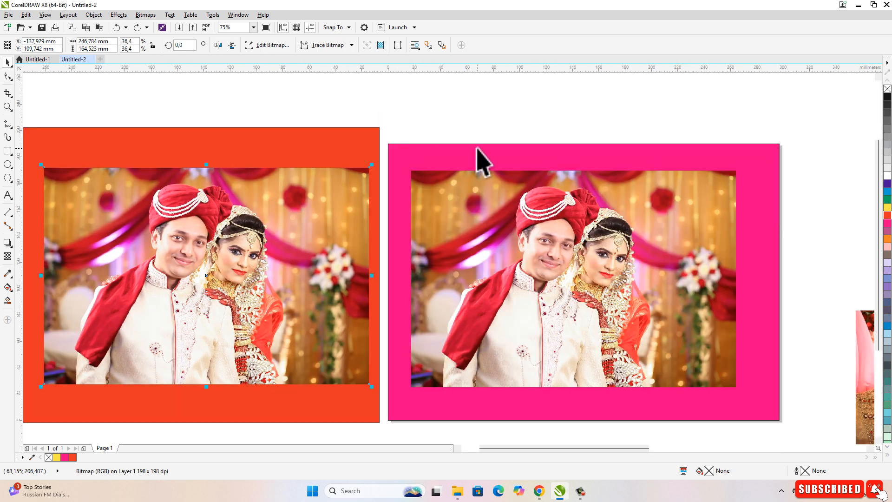
click(368, 186)
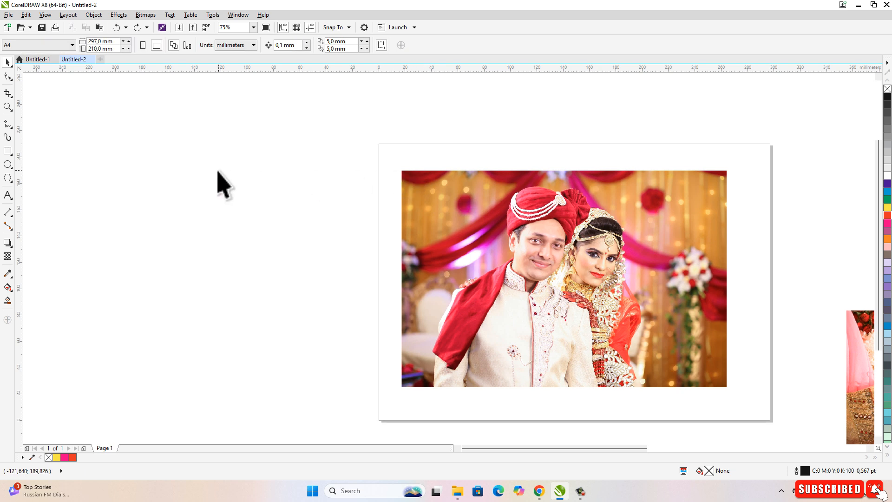
Step: Delete the spare couple photo beside the page, keeping the copy on the page
scroll(220, 183, down, 3)
scroll(453, 184, up, 3)
scroll(441, 190, down, 3)
click(737, 164)
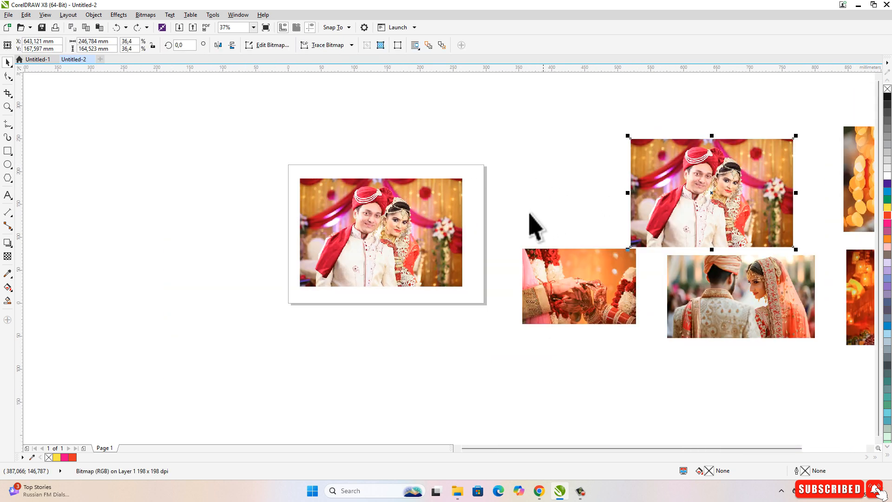
key(Delete)
Step: Convert the couple photo on the page to a 300 dpi RGB Color (24-bit) bitmap with anti-aliasing and transparent background
click(390, 214)
key(F2)
drag(268, 149, 524, 319)
click(678, 168)
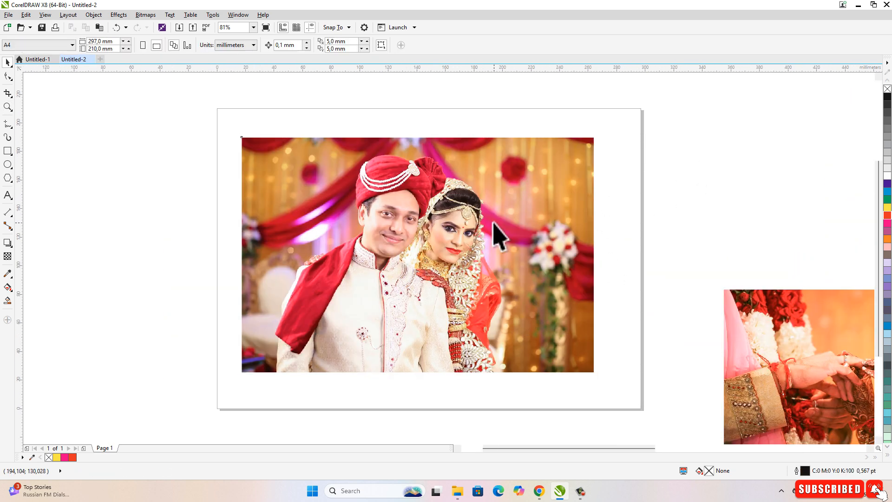
click(493, 222)
click(145, 15)
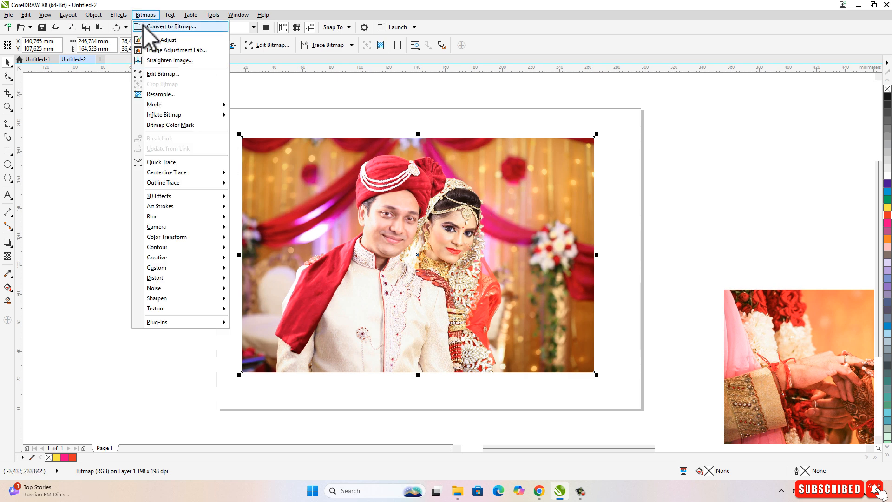
click(186, 27)
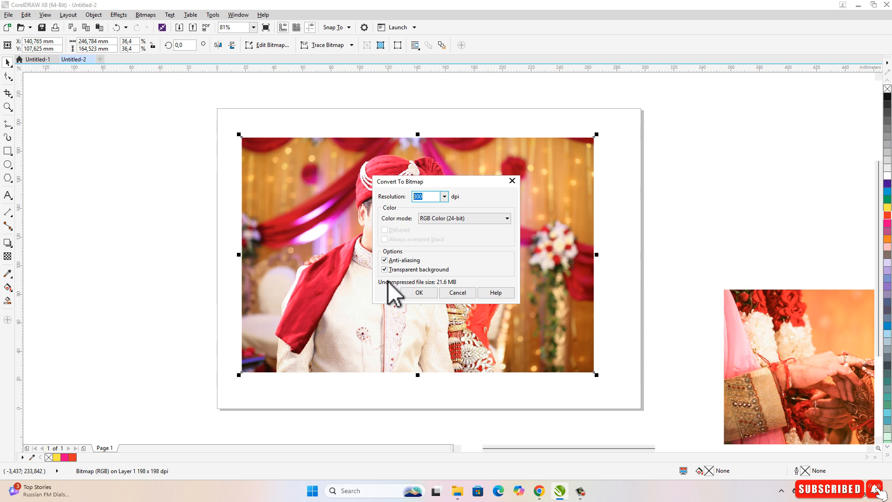
click(420, 292)
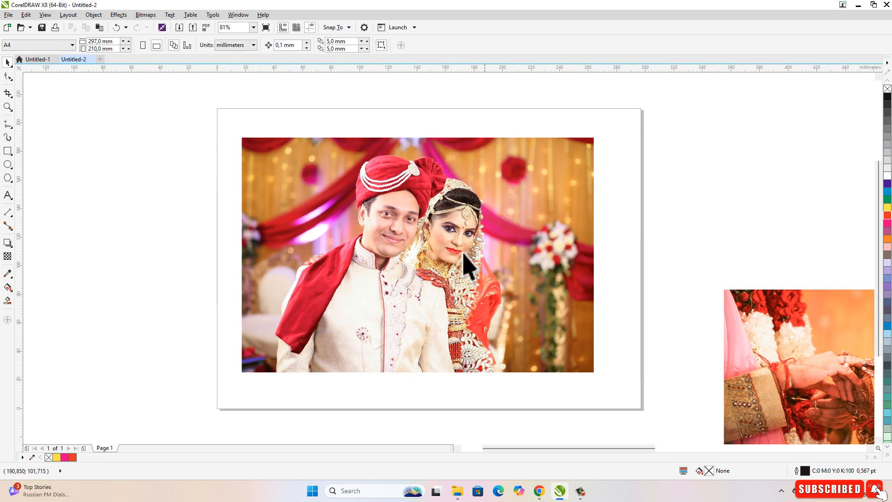
Step: Open the Vignette effect for the couple photo on the page and keep its dialog clear of the photo
click(151, 17)
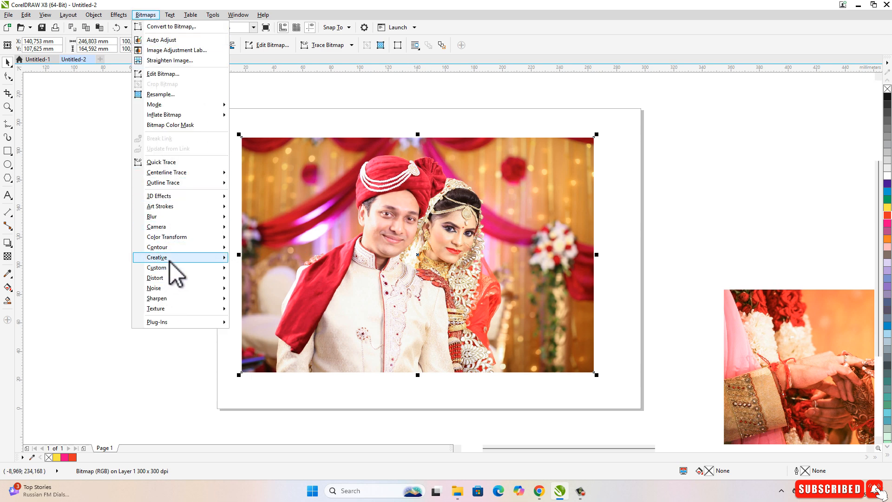
mouse_move(218, 258)
click(276, 371)
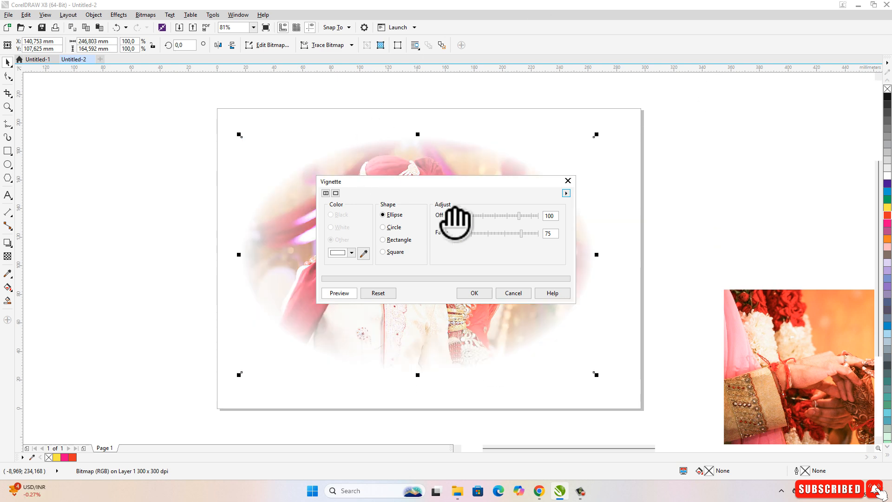
drag(434, 185, 654, 78)
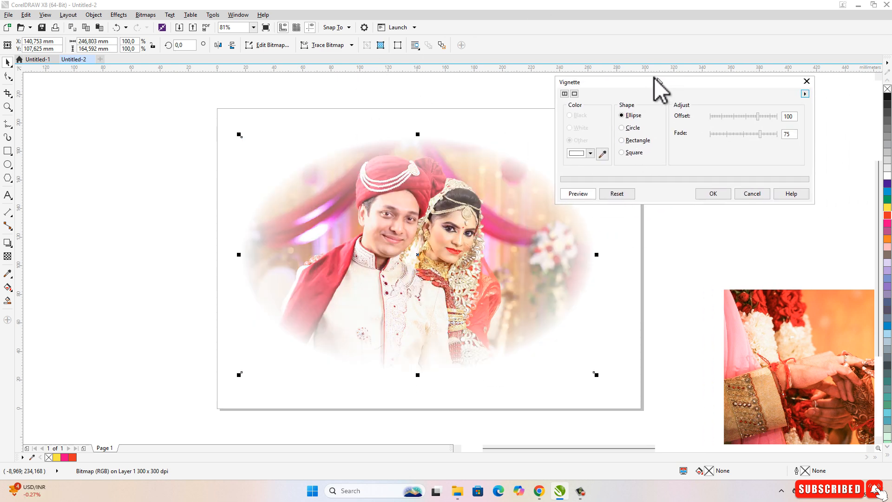
Step: Preview the Circle, Rectangle and Square vignette shapes on the couple photo and return to Ellipse
click(631, 126)
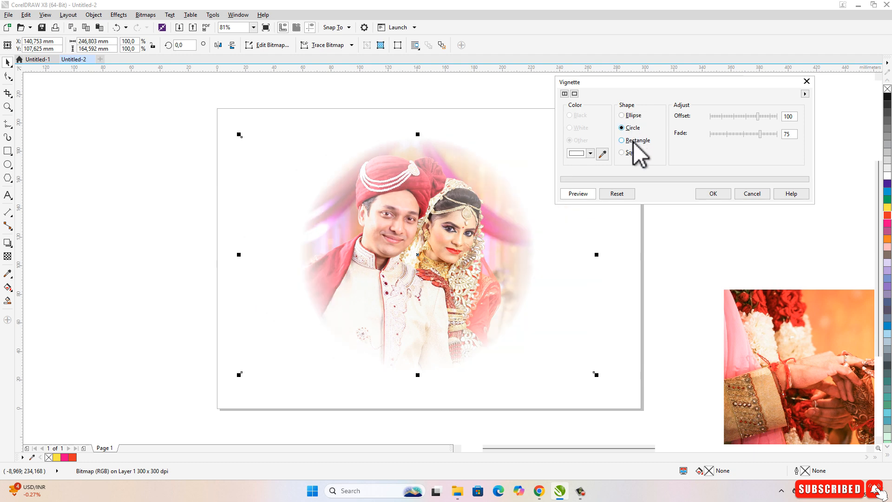
click(633, 141)
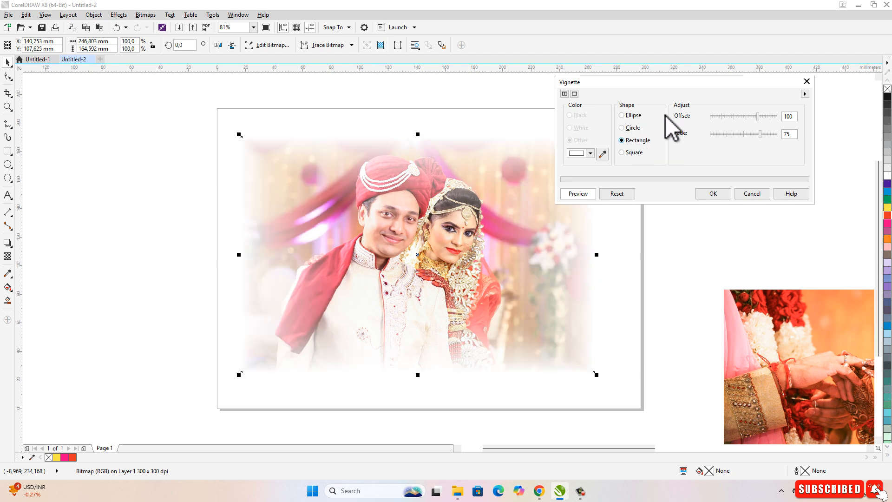
click(634, 153)
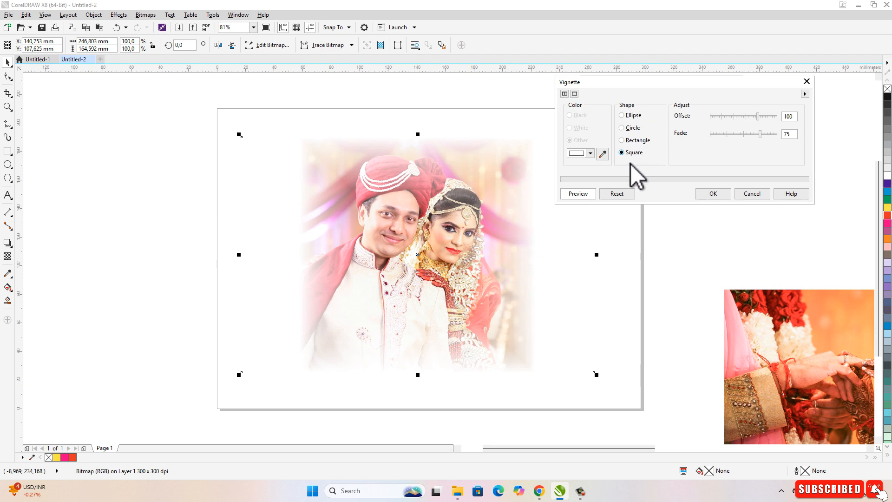
click(634, 116)
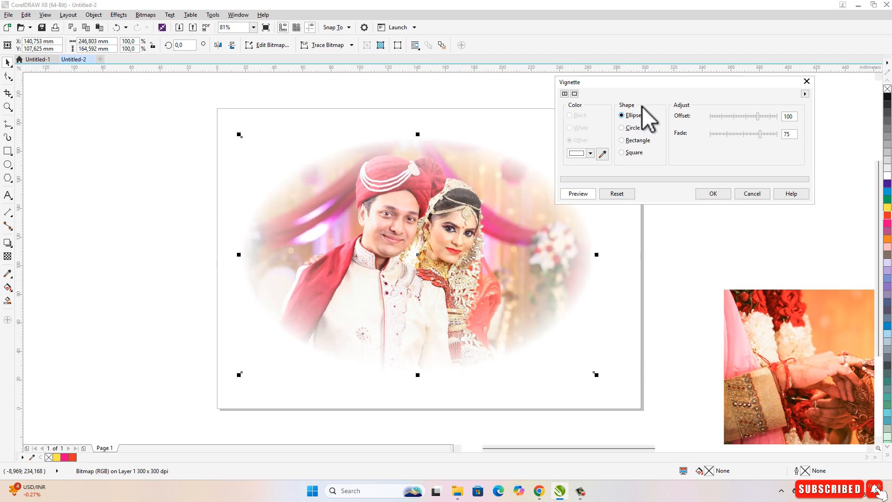
drag(683, 85, 716, 118)
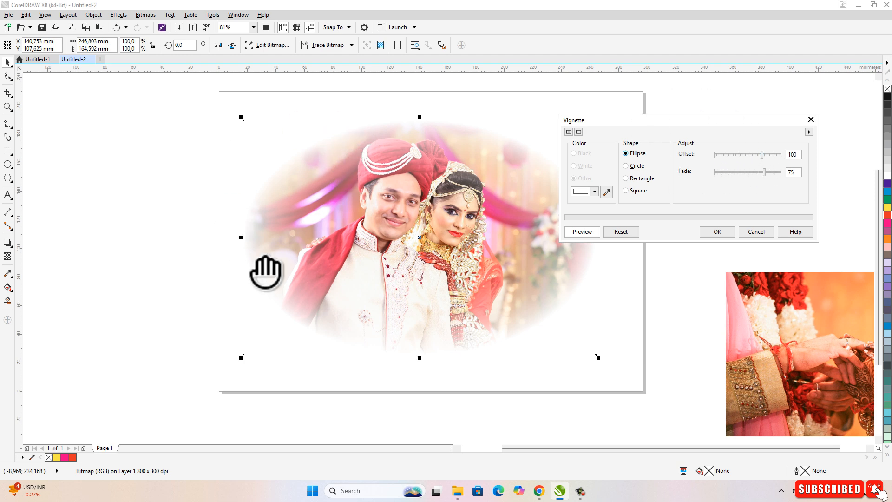
Step: Try vignette offsets of 28 and 126 with a fade of 76, and reset the settings to their defaults
click(738, 157)
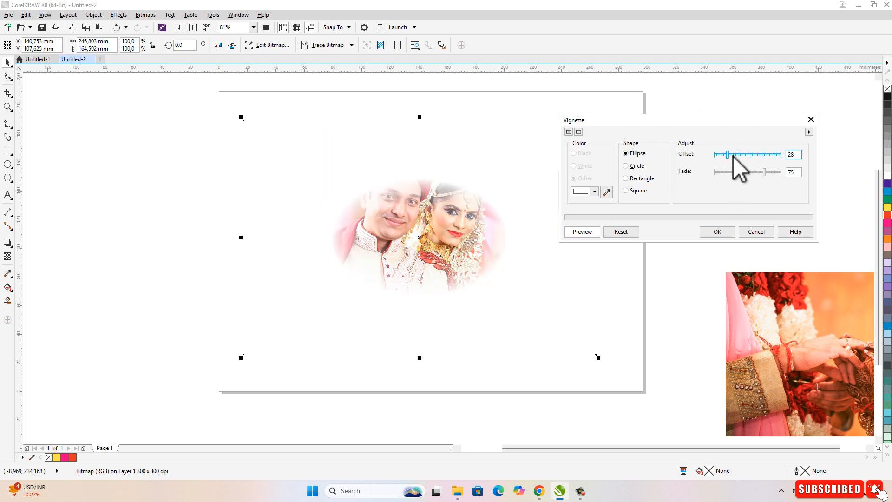
drag(744, 155, 775, 154)
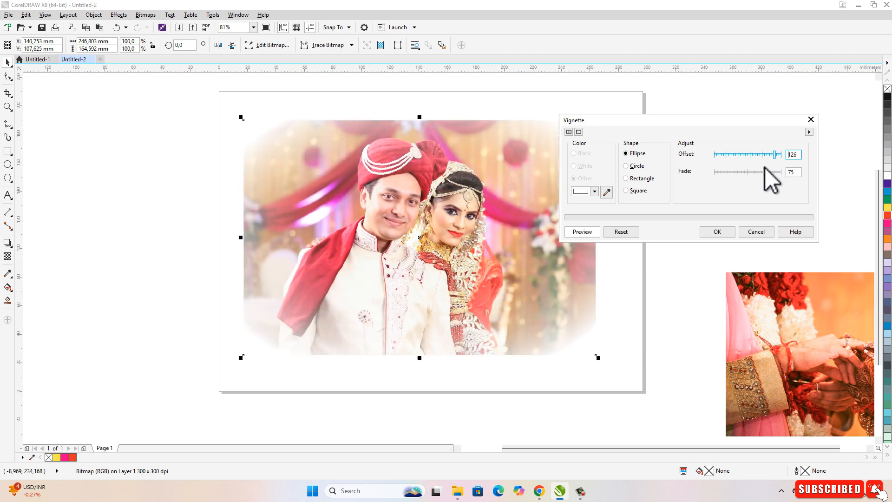
click(768, 172)
drag(729, 176, 767, 171)
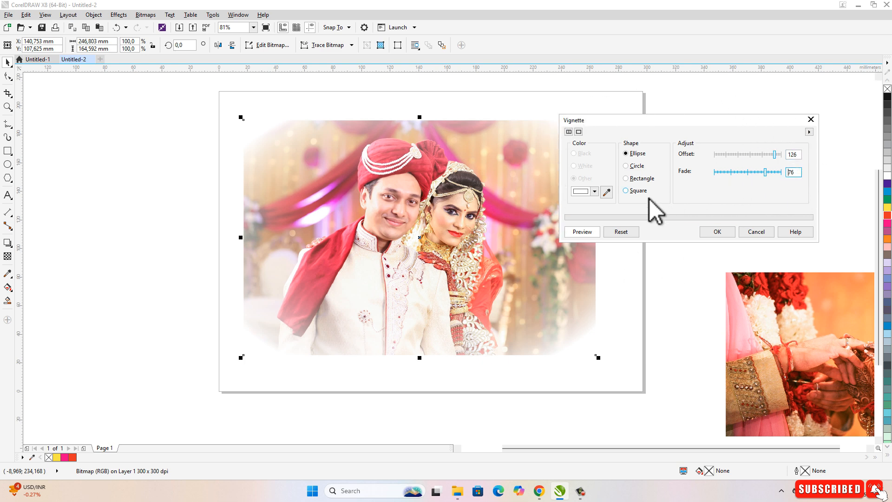
click(628, 230)
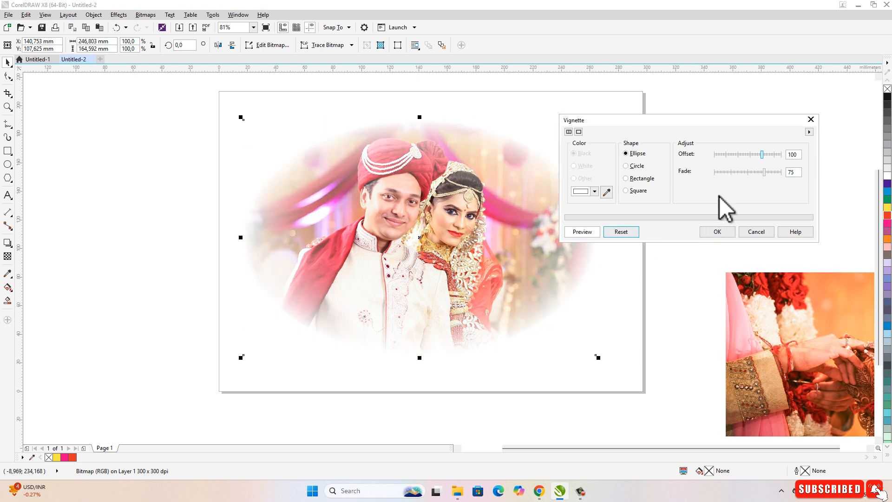
Step: Compare the original couple photo with the elliptical vignette in the before-and-after preview and on the page
click(568, 132)
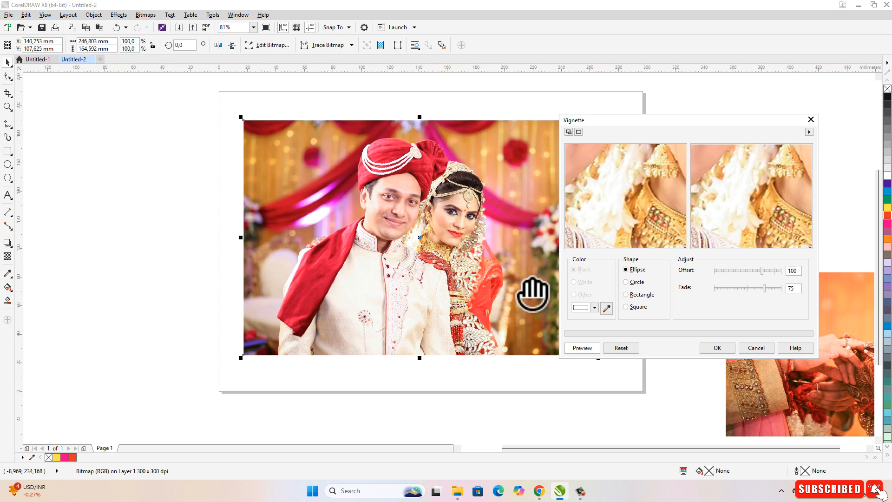
click(618, 197)
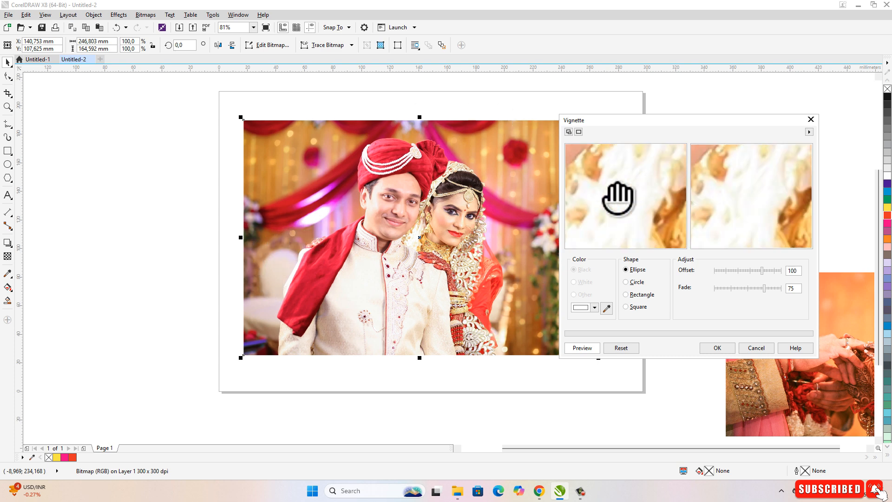
right_click(618, 198)
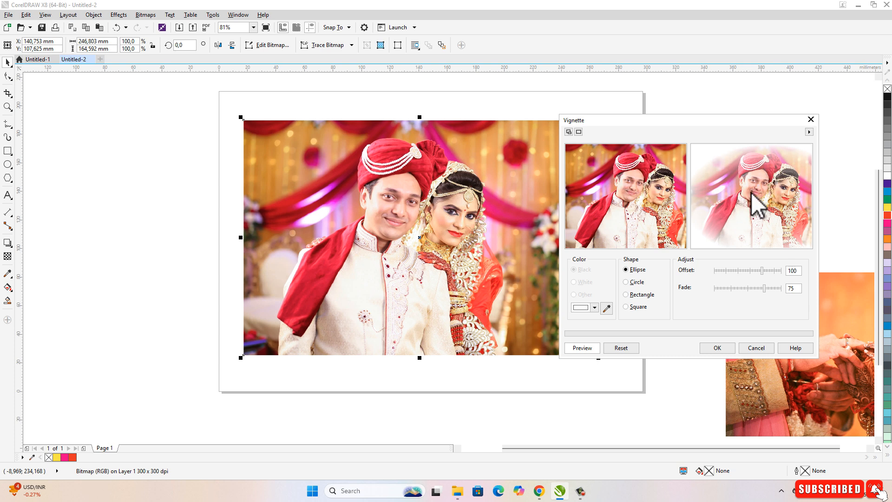
click(571, 133)
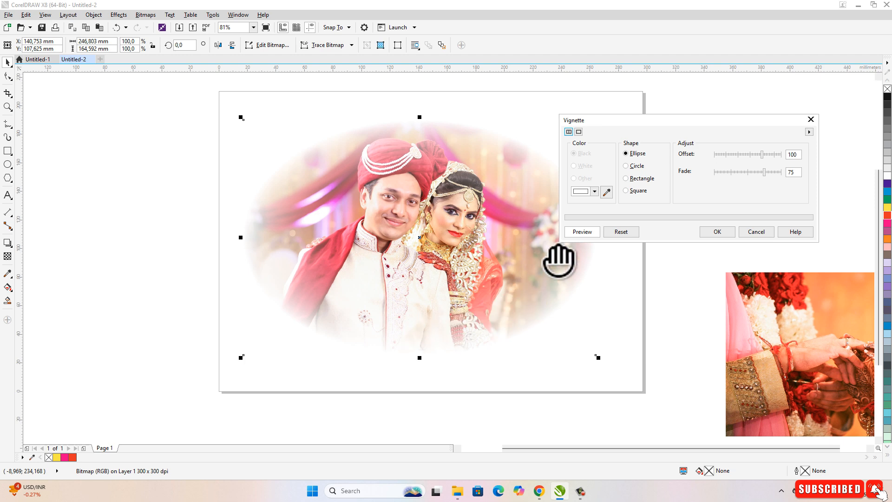
click(580, 233)
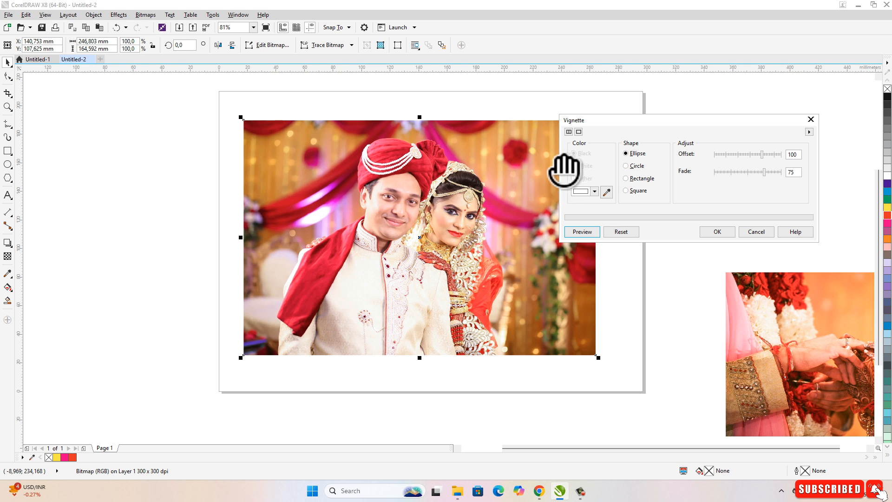
click(581, 232)
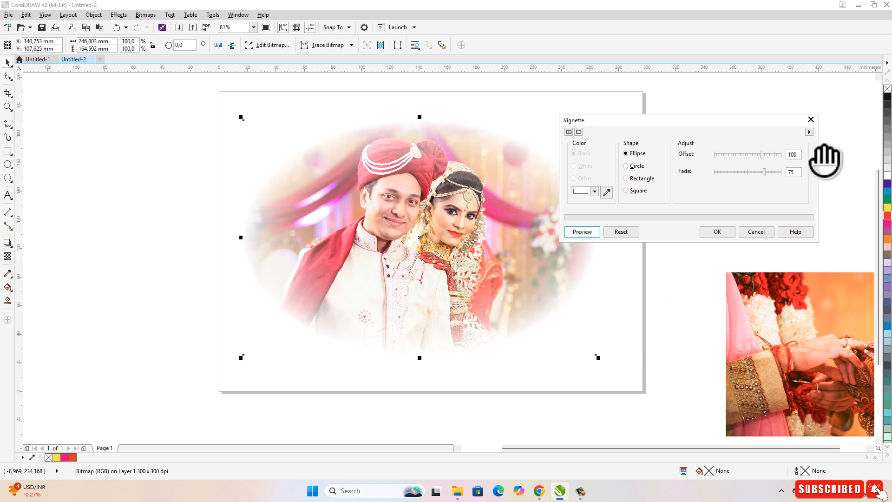
Step: Set the vignette's fade to 77 and apply the elliptical vignette with offset 100 to the couple photo
click(798, 172)
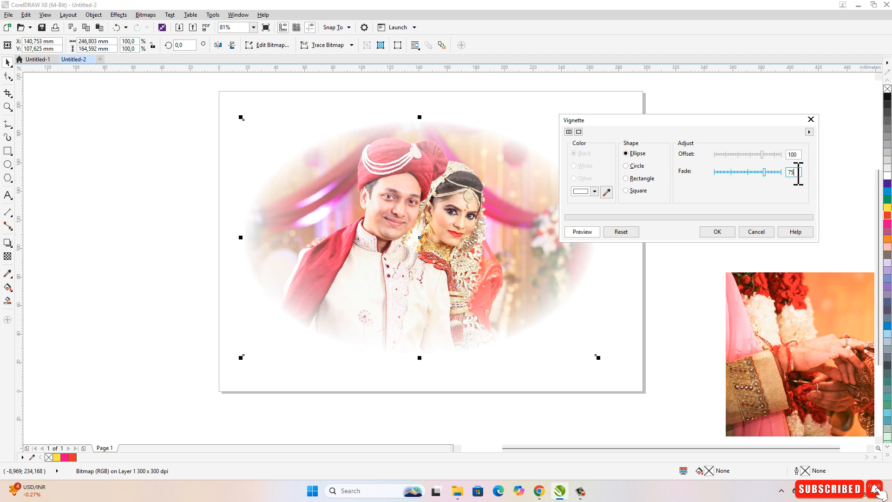
click(768, 173)
drag(766, 174, 766, 174)
click(767, 174)
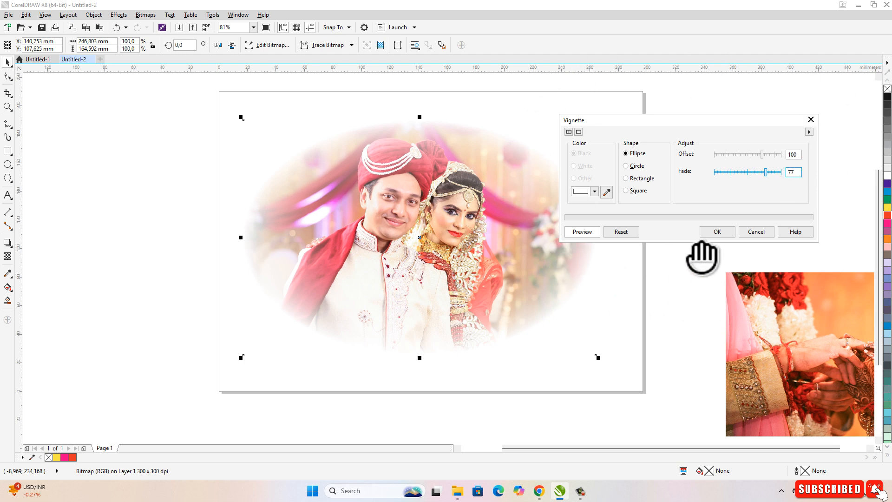
click(718, 232)
Step: Move the vignetted couple photo to the page's upper-left area and scale it down to about 175 × 116 mm
scroll(439, 205, down, 4)
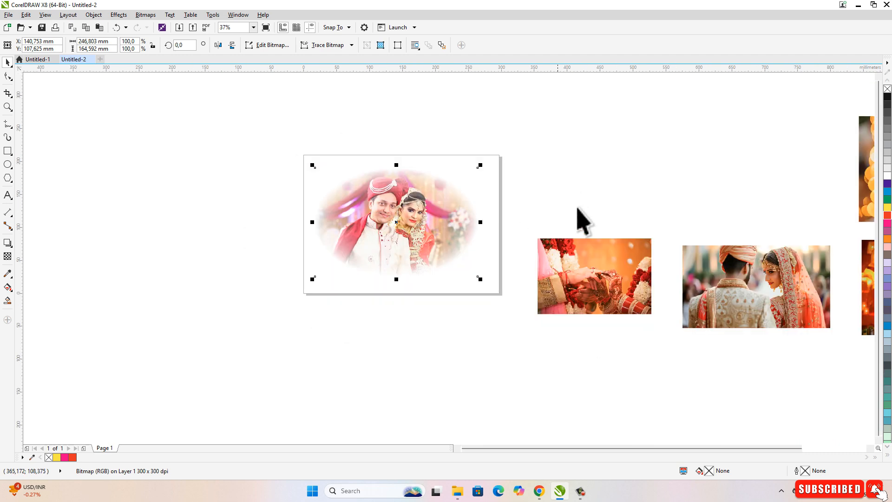
click(576, 199)
drag(369, 199, 336, 169)
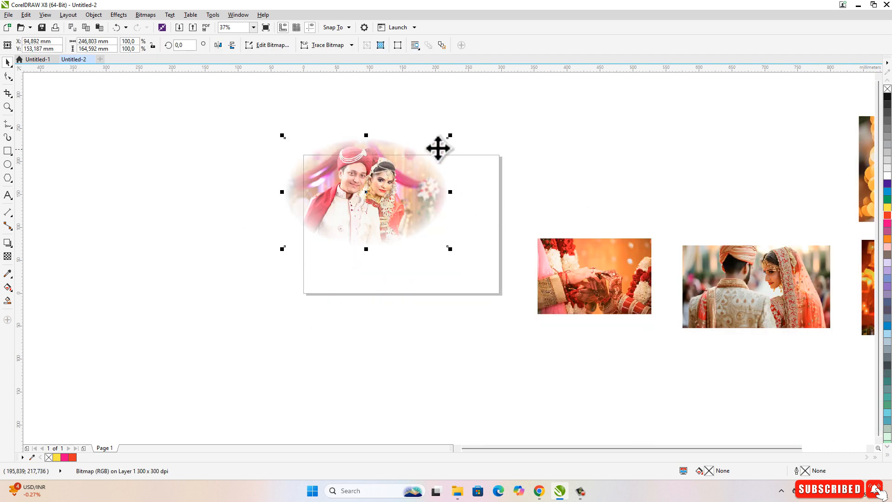
drag(451, 136, 452, 153)
drag(369, 186, 359, 185)
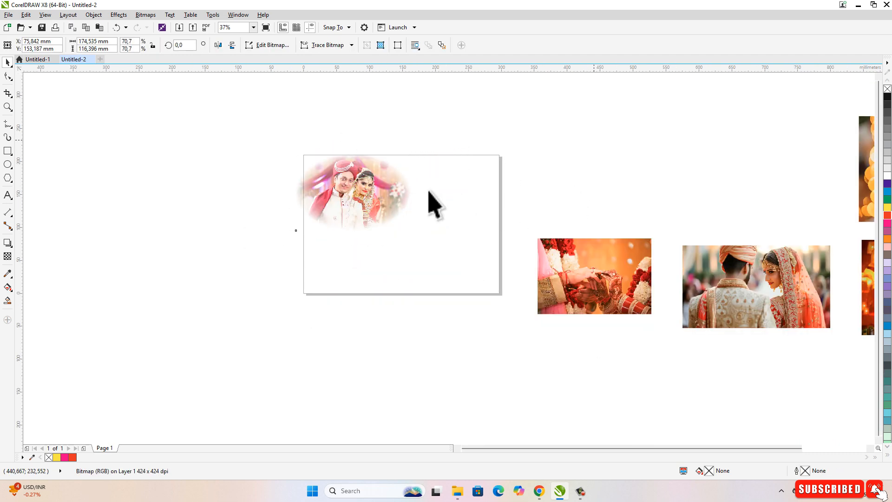
Step: Place the close-up couple photo in the page's upper-right area and scale it to about 158 × 88 mm
click(428, 190)
scroll(384, 227, down, 1)
drag(648, 206, 430, 197)
scroll(458, 179, up, 3)
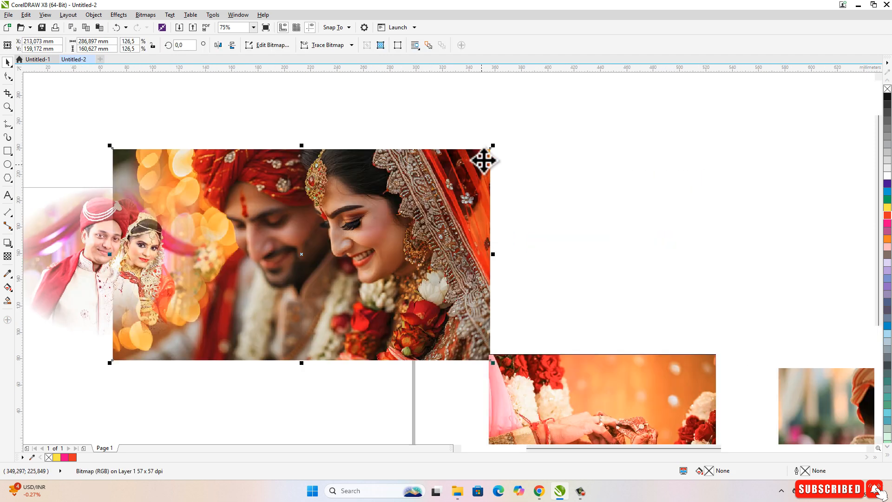
drag(493, 151, 407, 188)
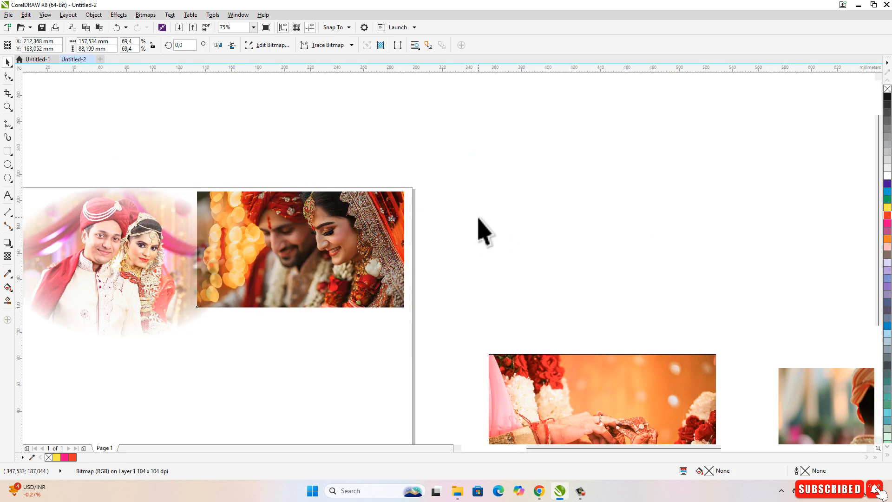
Step: Convert the close-up couple photo to a 300 dpi RGB Color (24-bit) bitmap with anti-aliasing and transparent background
click(145, 15)
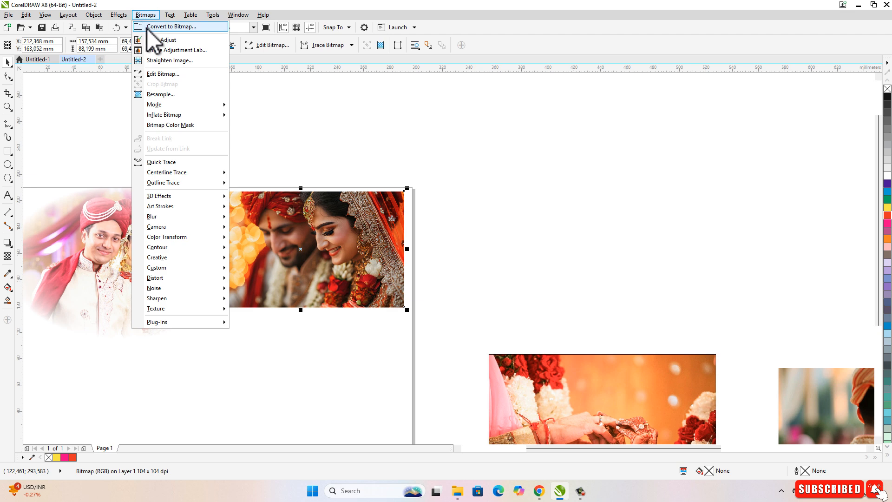
click(148, 29)
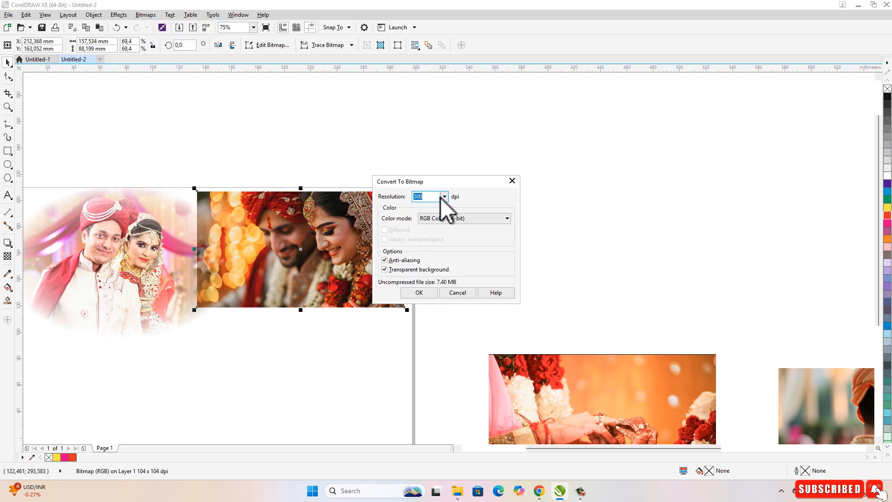
double_click(421, 196)
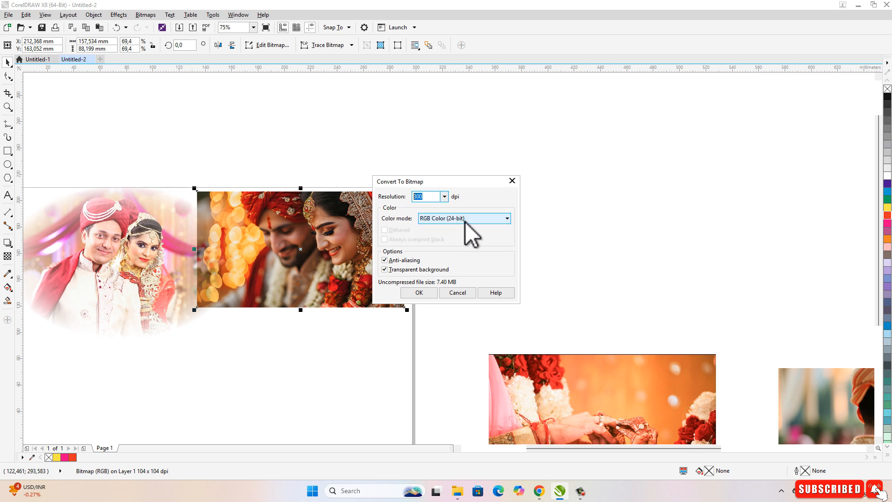
click(424, 292)
Step: Open the Vignette effect for the close-up couple photo and preview the Circle and Square shapes
click(144, 15)
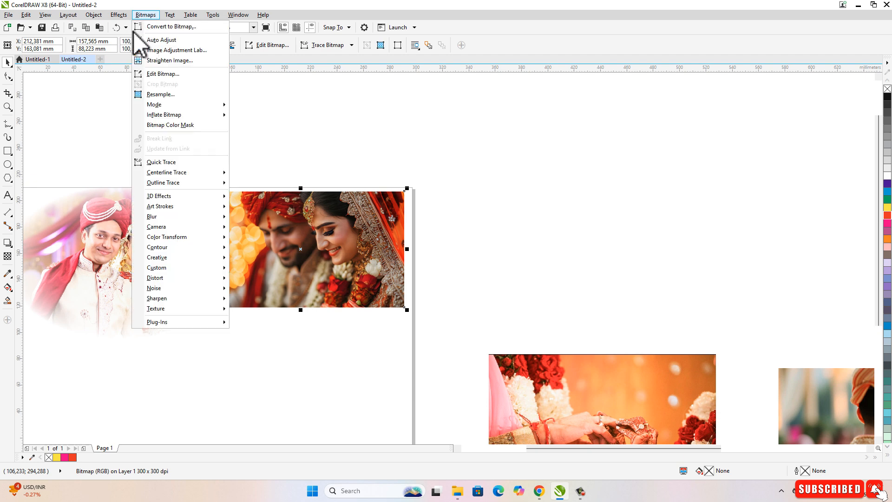
mouse_move(186, 259)
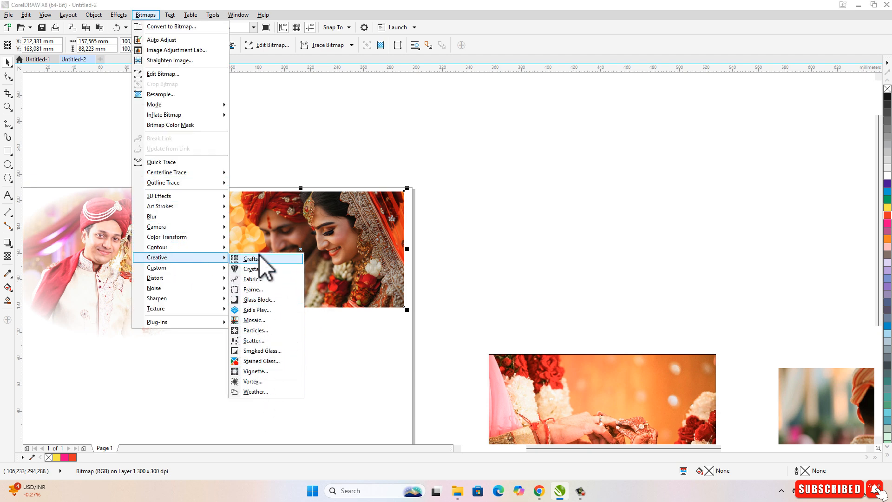
click(276, 371)
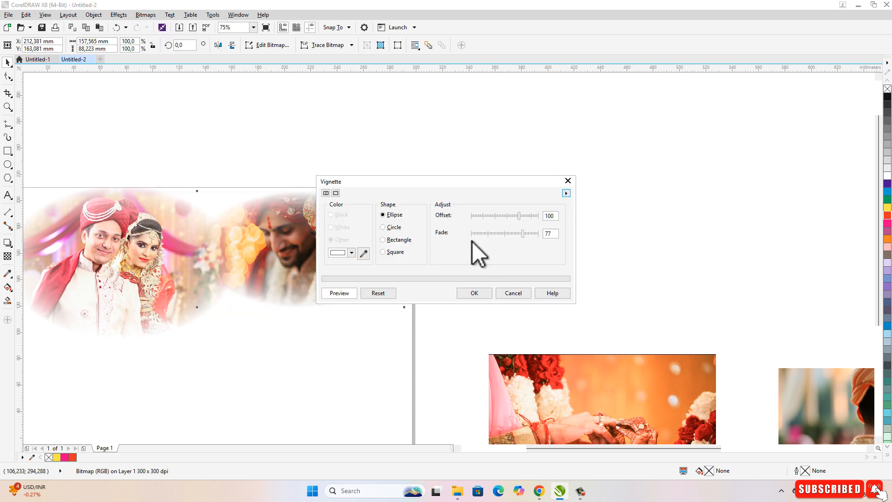
drag(449, 181, 564, 181)
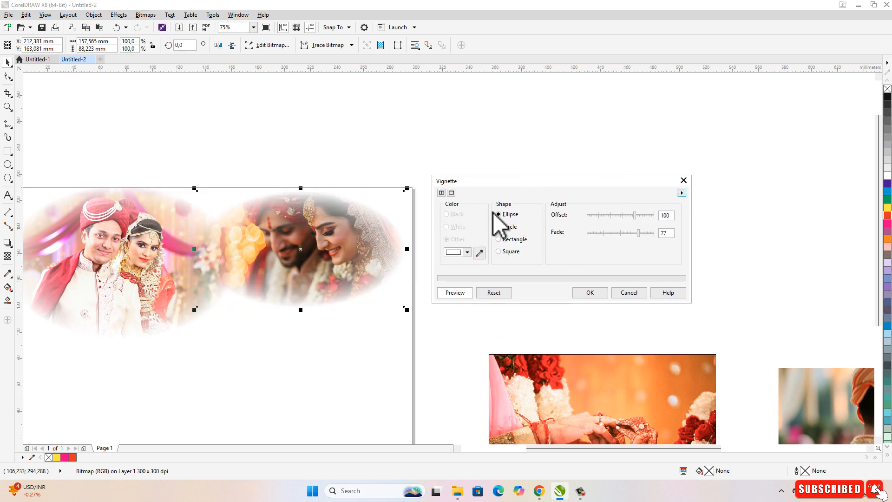
click(509, 227)
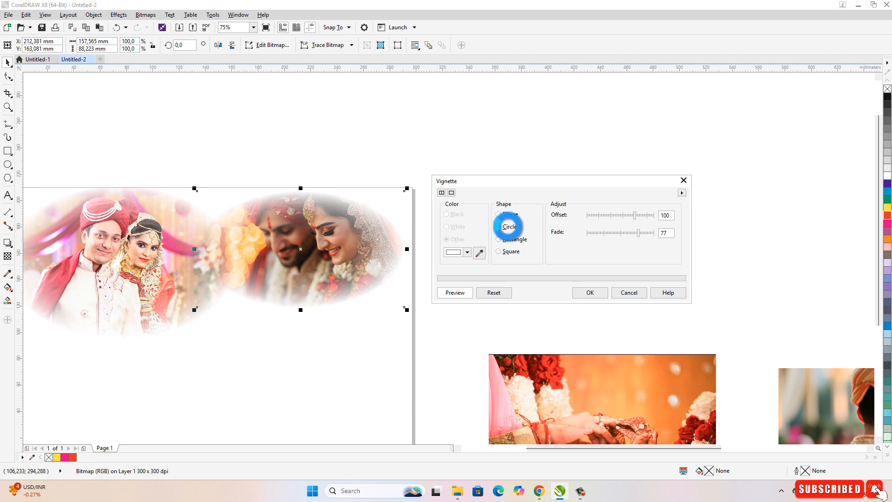
click(500, 252)
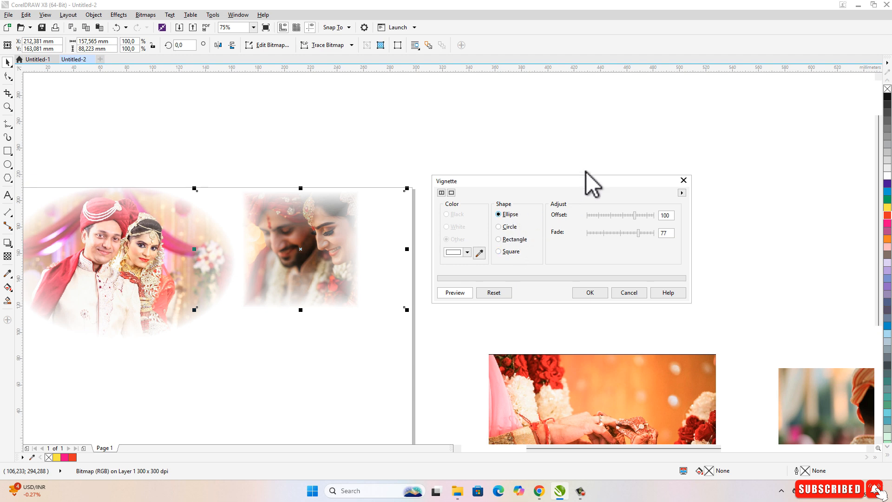
Step: Reset the vignette settings and apply the elliptical vignette with offset 100 and fade 75 to the close-up couple photo
click(671, 233)
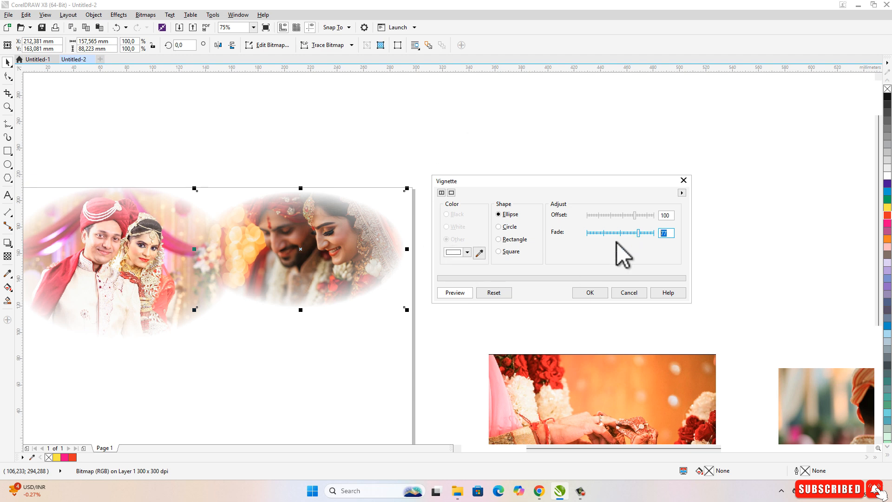
click(496, 293)
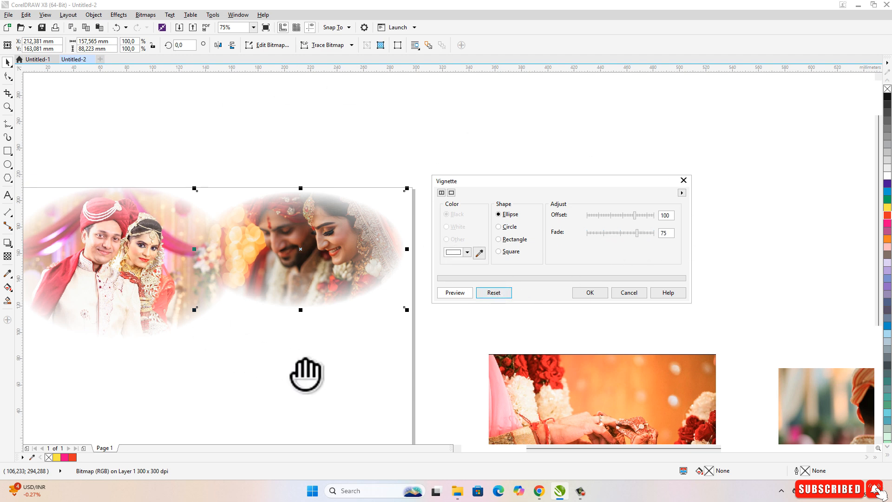
click(590, 293)
scroll(518, 149, down, 3)
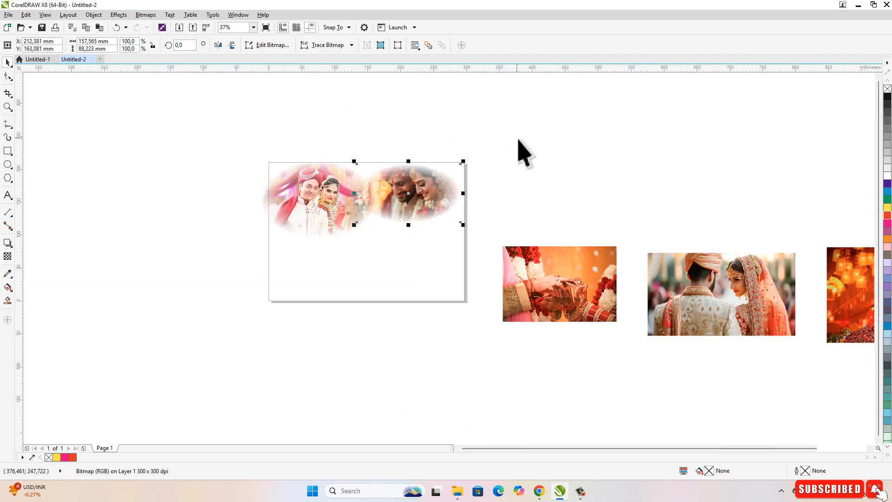
click(518, 150)
Step: Move the hands photo up and away from the page, and place the photo showing the groom's back over the page's lower-left area
scroll(378, 196, up, 3)
scroll(399, 219, down, 2)
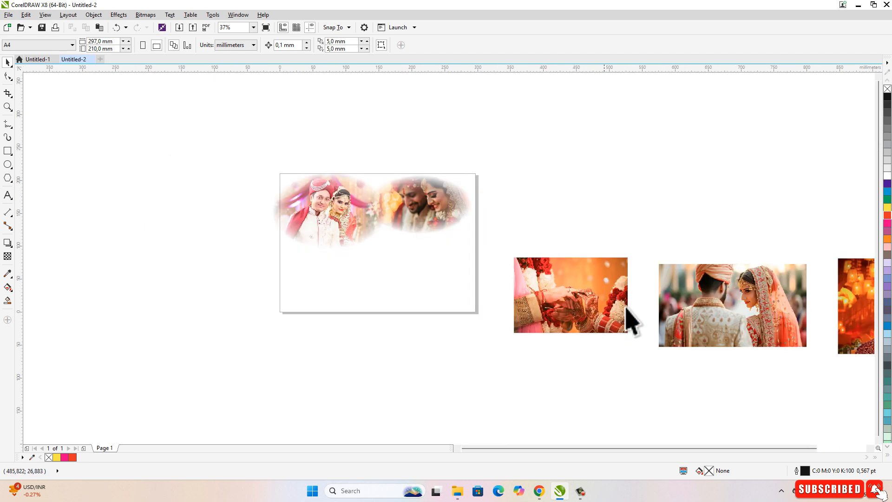
drag(614, 261, 687, 106)
drag(662, 298, 372, 284)
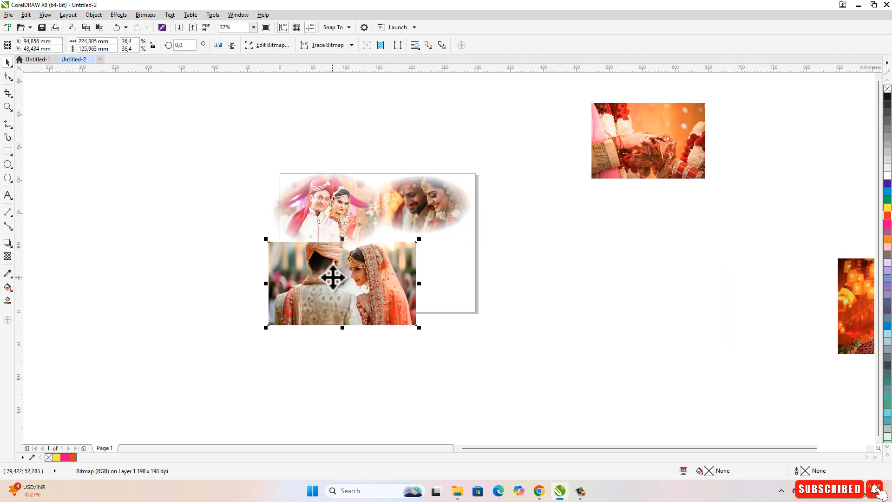
Step: Try converting the photo showing the groom's back to a 300 dpi bitmap and undo the conversion
scroll(353, 279, up, 2)
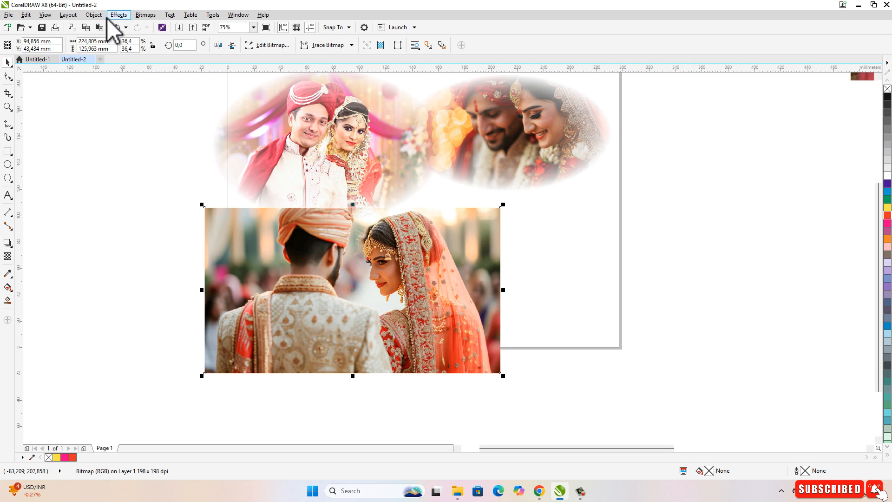
click(146, 15)
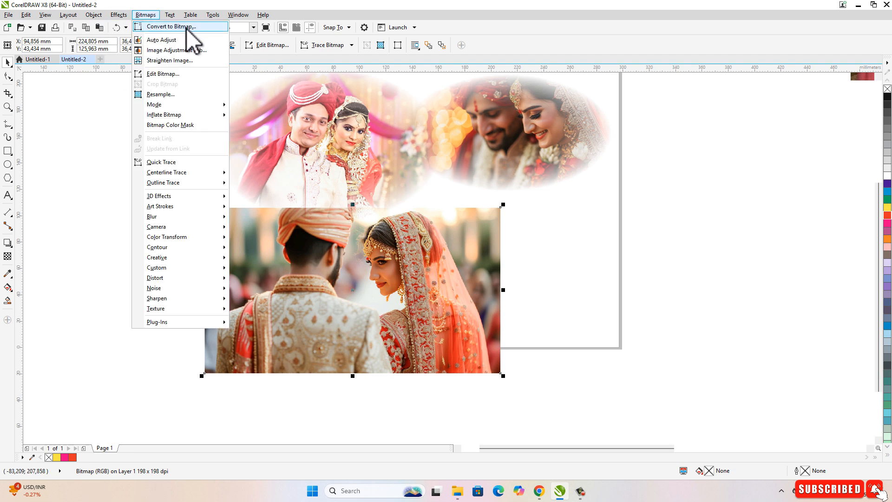
click(186, 27)
click(420, 293)
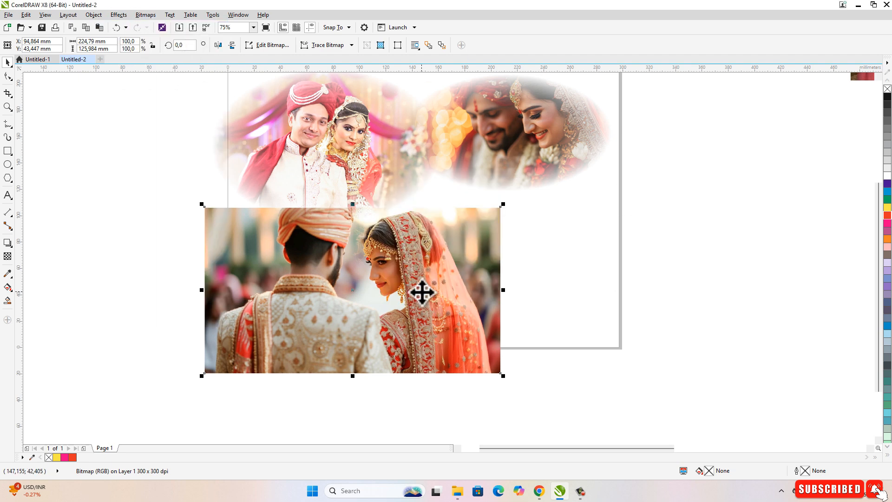
click(147, 15)
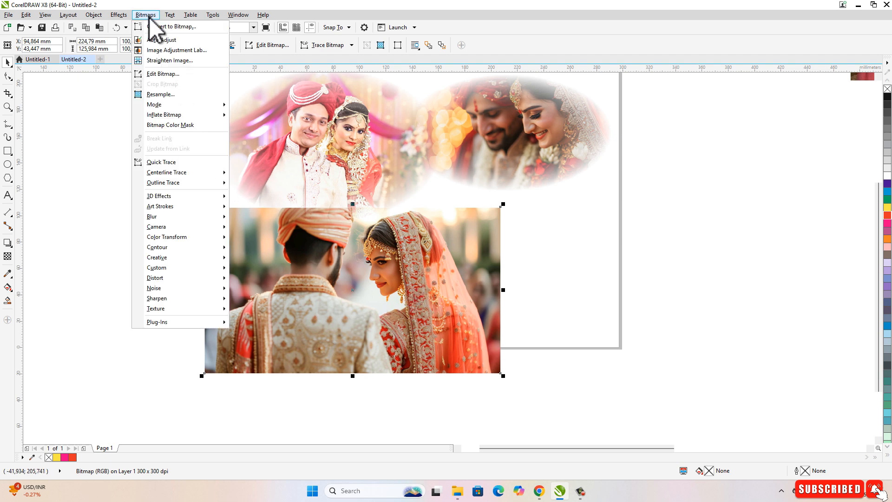
click(66, 201)
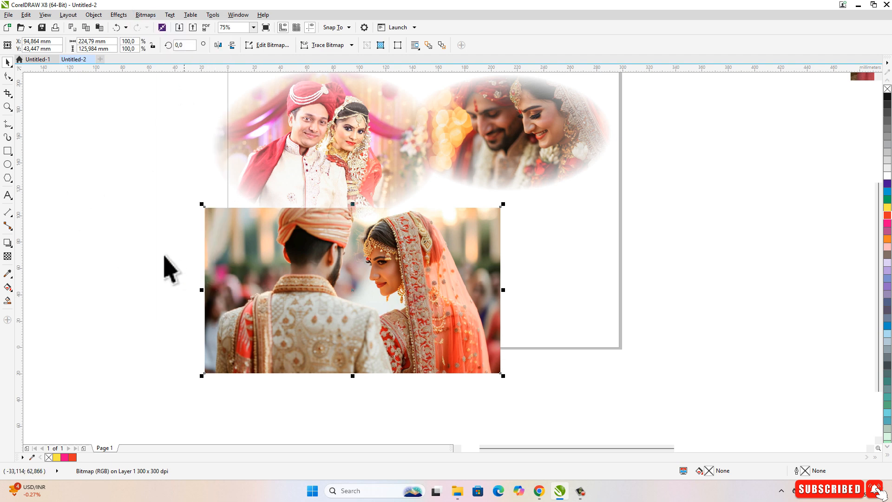
key(ctrl+z)
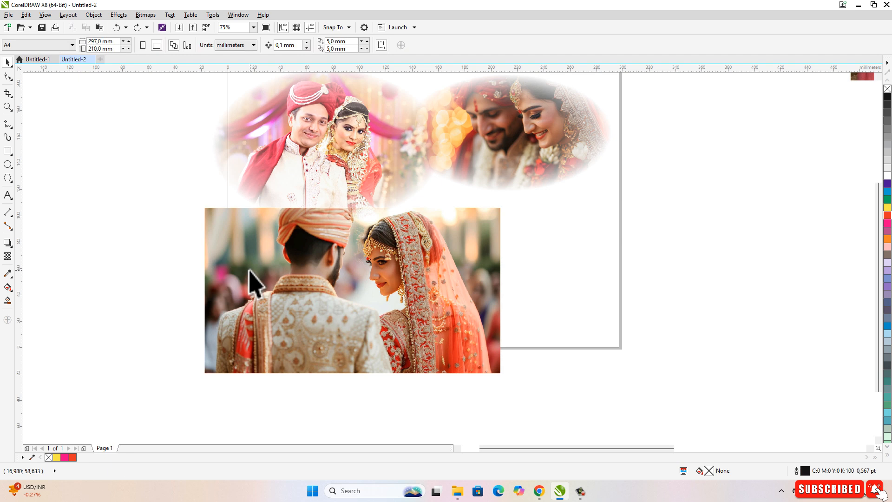
Step: Convert the photo showing the groom's back to a 300 dpi RGB Color (24-bit) bitmap with anti-aliasing and transparent background
click(235, 259)
click(145, 14)
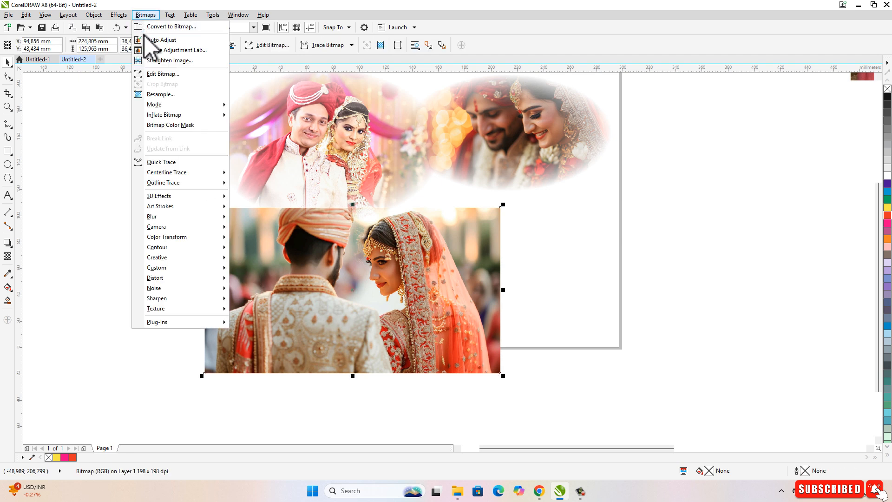
click(203, 27)
click(421, 290)
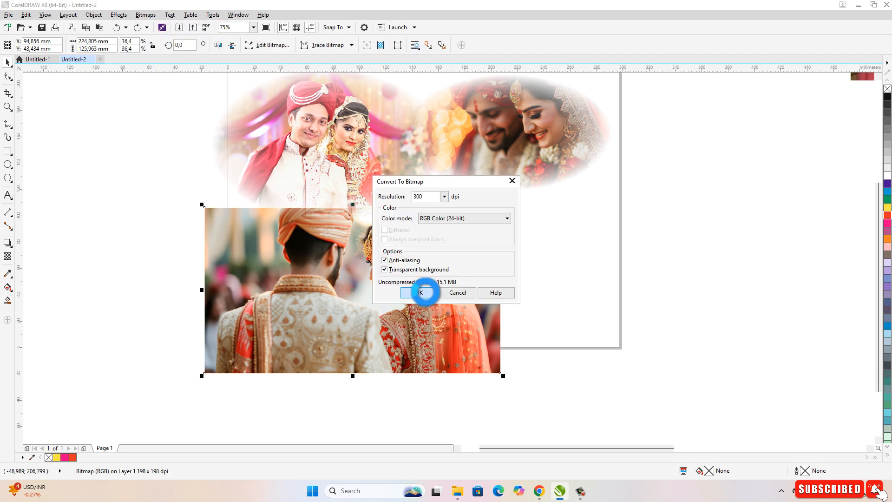
click(686, 284)
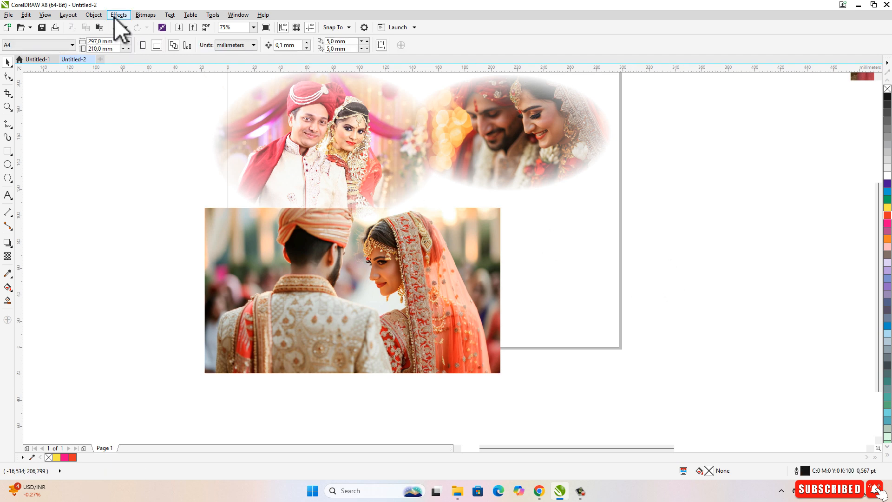
click(141, 15)
mouse_move(175, 258)
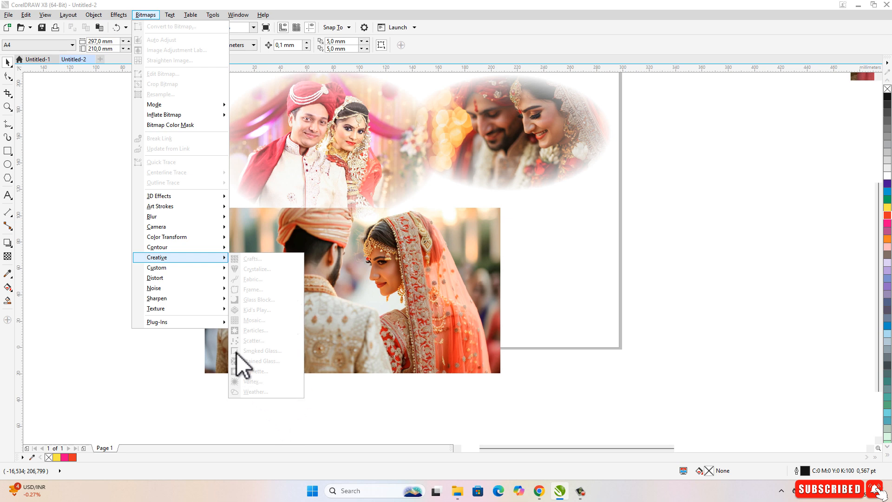
click(607, 312)
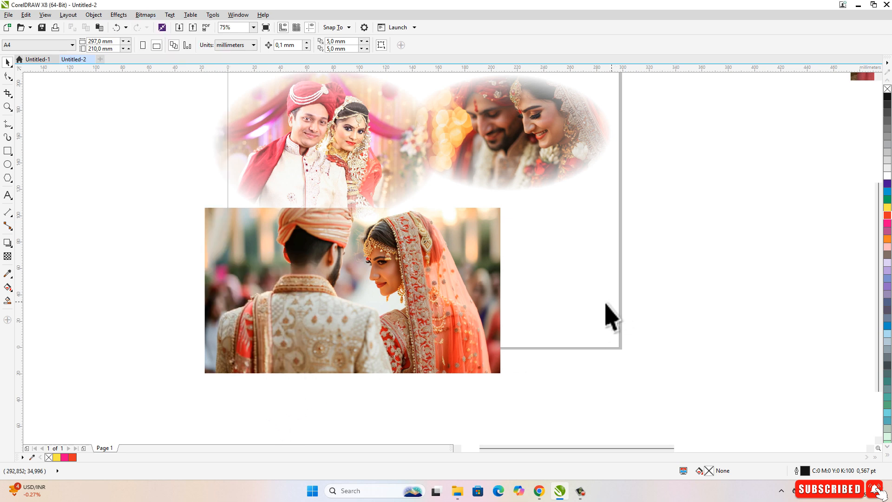
Step: Apply an elliptical vignette to the photo showing the groom's back
click(442, 288)
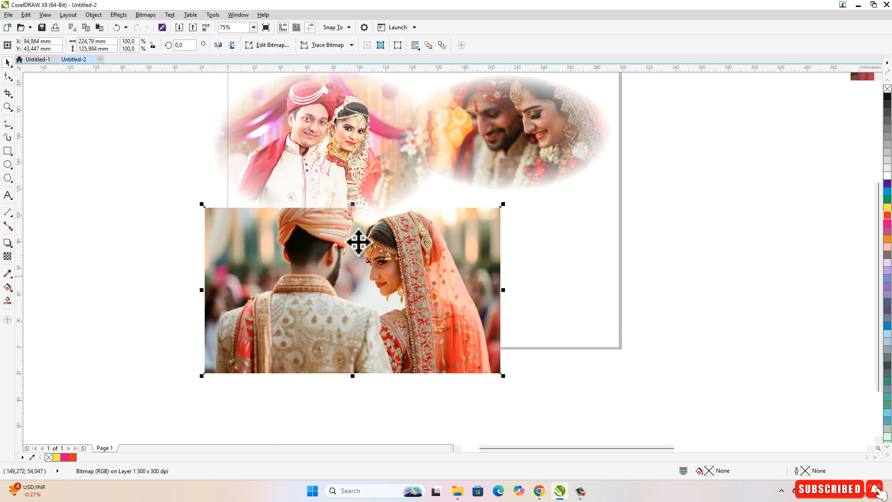
click(146, 14)
mouse_move(195, 258)
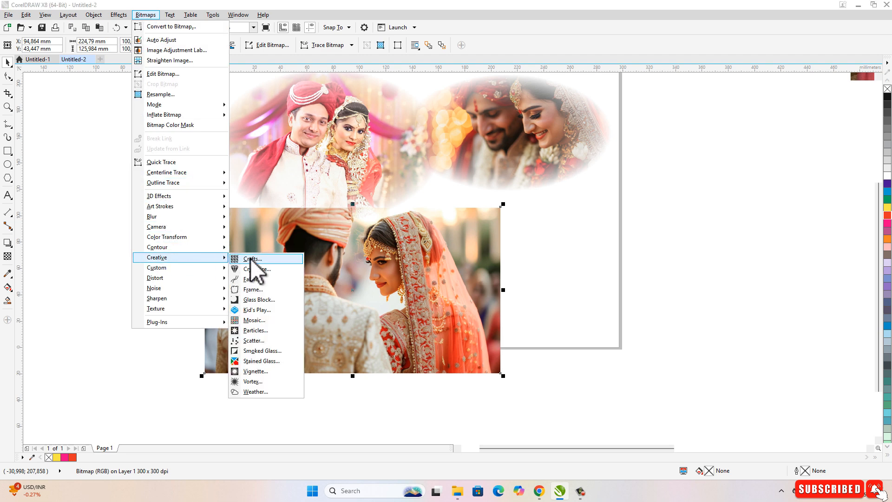
click(266, 372)
drag(424, 179, 604, 146)
click(646, 259)
Step: Move the vignetted photo of the groom's back to the page's lower-right area and place the seated couple photo over the lower-left area
scroll(366, 272, down, 2)
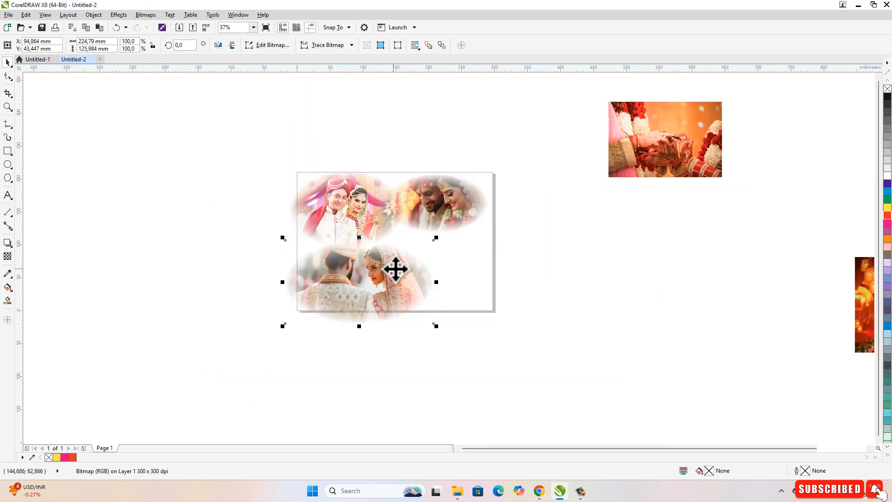
drag(394, 267, 502, 251)
scroll(477, 242, down, 2)
drag(709, 271, 390, 253)
Step: Convert the seated couple photo to a 300 dpi bitmap and keep it selected
scroll(416, 255, up, 2)
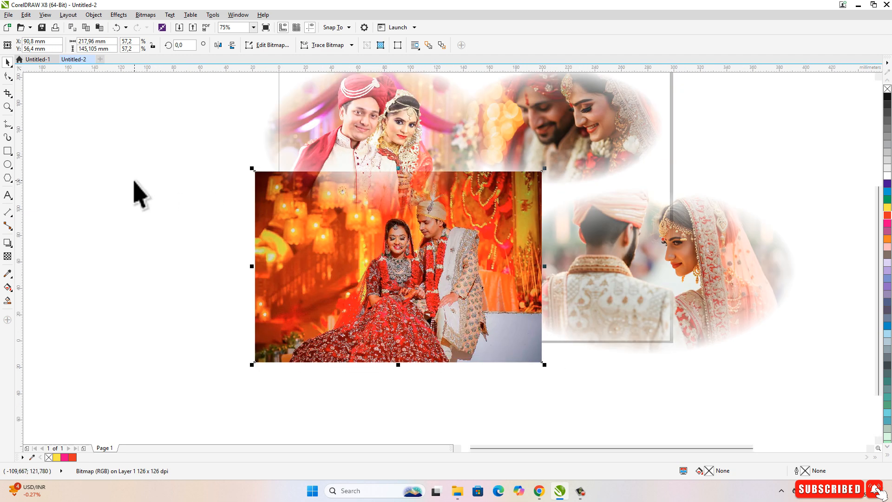
click(145, 15)
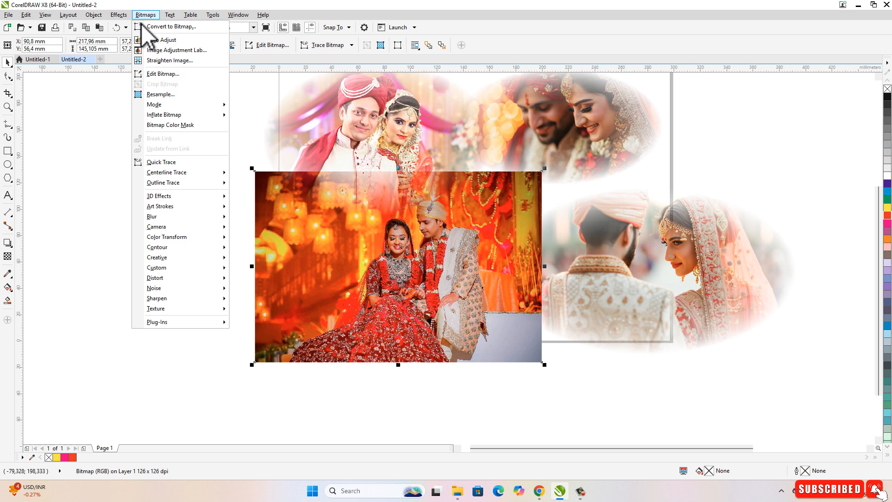
click(176, 26)
click(429, 295)
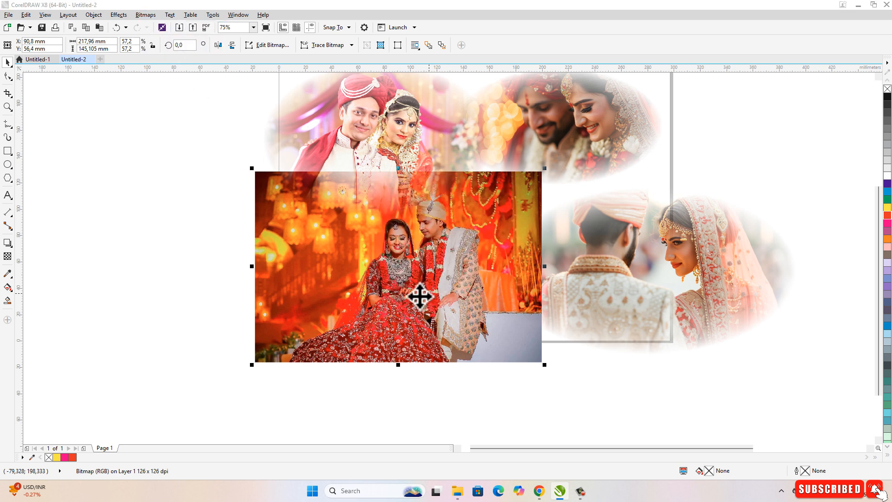
click(219, 249)
click(285, 267)
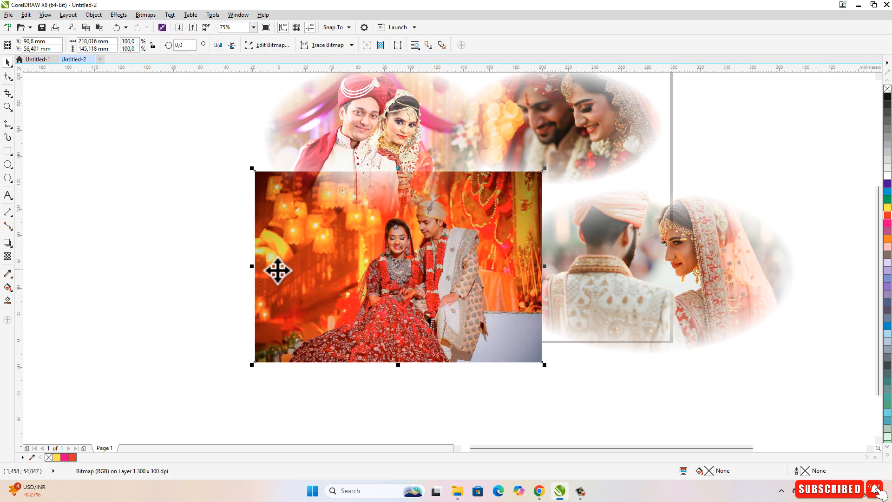
Step: Apply an elliptical vignette with offset 100 and fade 75 to the seated couple photo
click(145, 14)
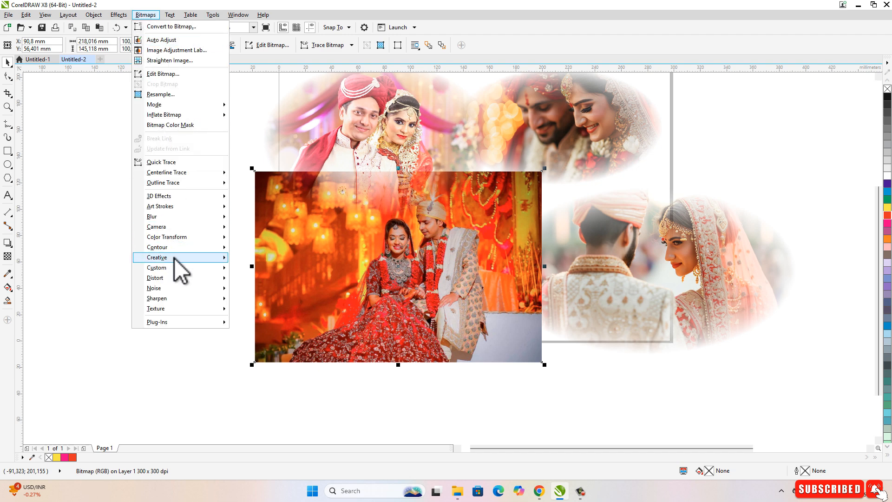
mouse_move(175, 257)
click(265, 369)
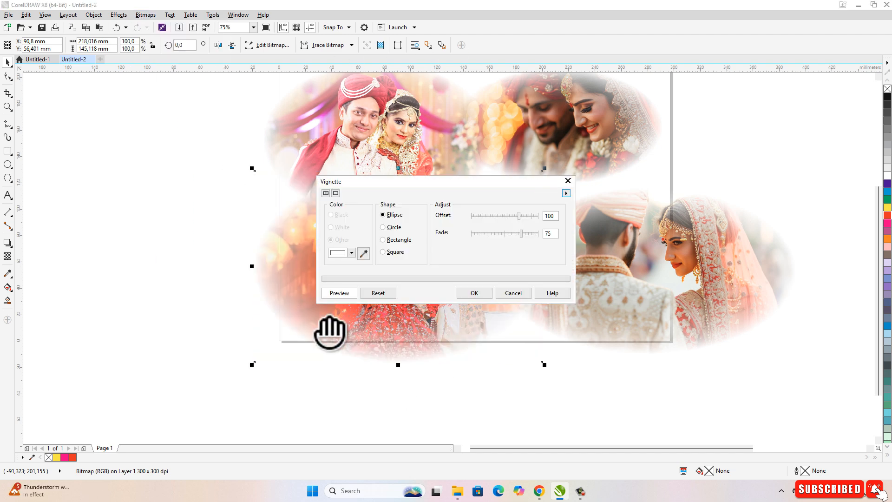
click(474, 293)
Step: Move the hands photo to the empty area left of the page
drag(629, 97, 170, 191)
scroll(153, 195, up, 1)
click(221, 125)
Step: Convert the hands photo to a 300 dpi RGB Color (24-bit) bitmap with anti-aliasing and transparent background
click(208, 251)
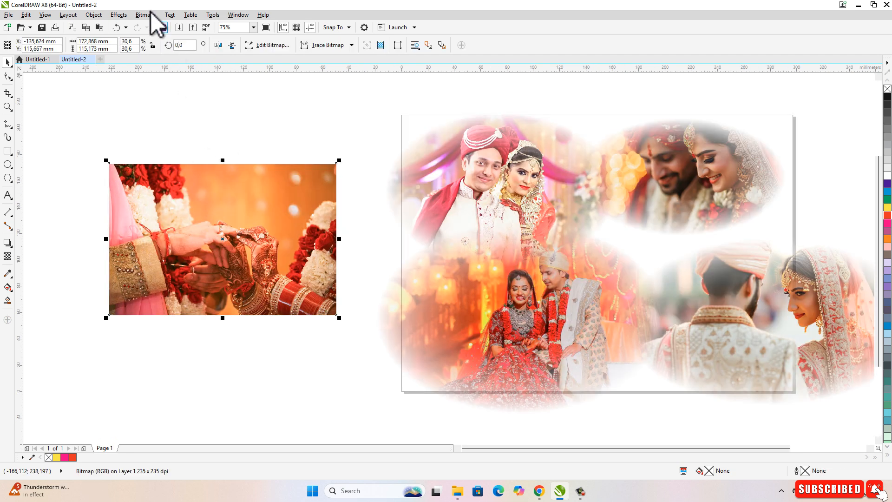
click(145, 15)
click(157, 26)
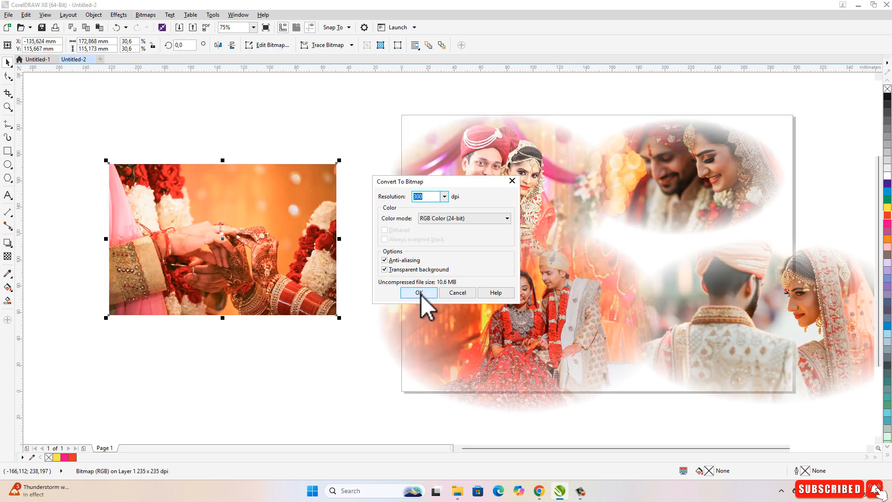
click(419, 293)
Step: Apply an elliptical vignette with offset 100 and fade 75 to the hands photo
click(147, 17)
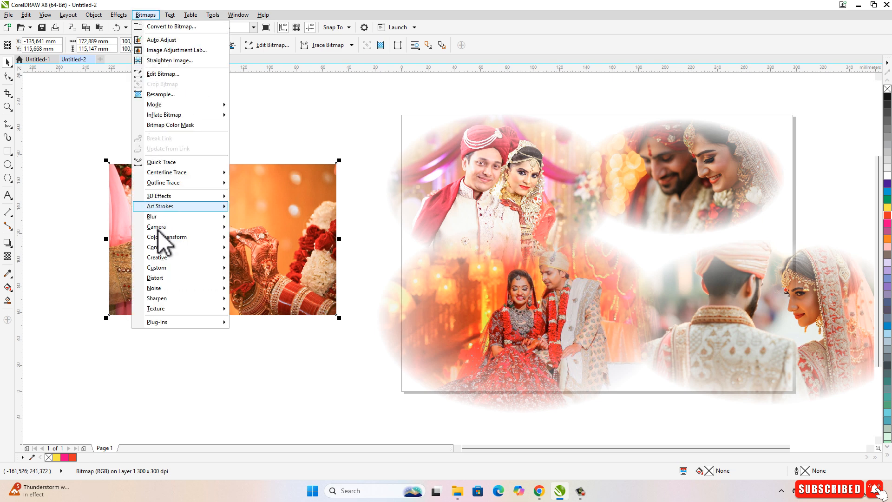
mouse_move(158, 257)
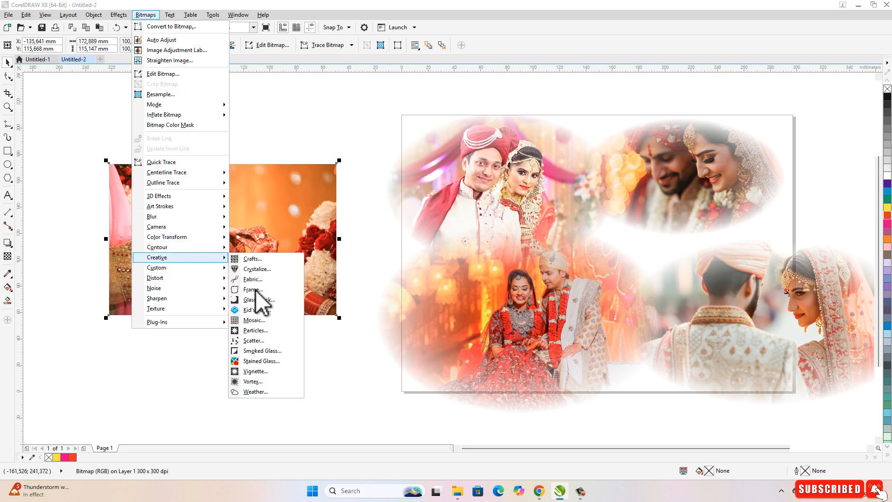
click(258, 380)
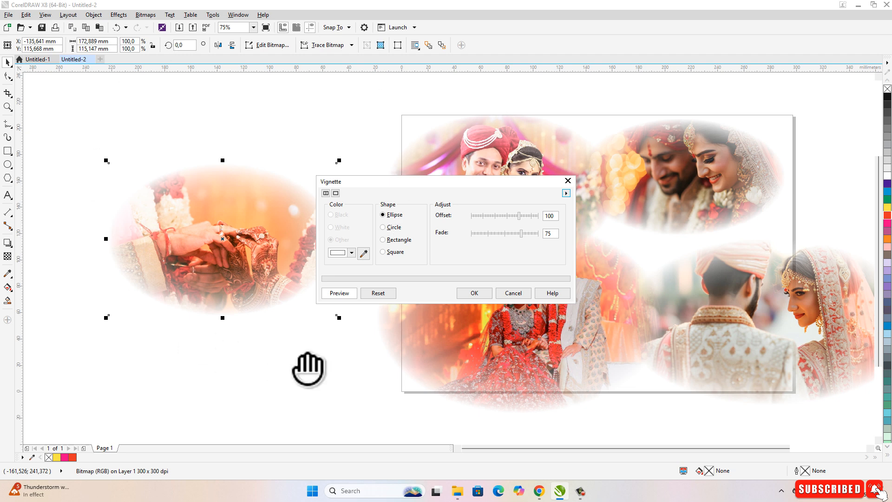
click(475, 293)
click(203, 150)
Step: Move the standing couple photo and the close-up couple photo slightly left at the top of the page
scroll(146, 210, down, 1)
key(F2)
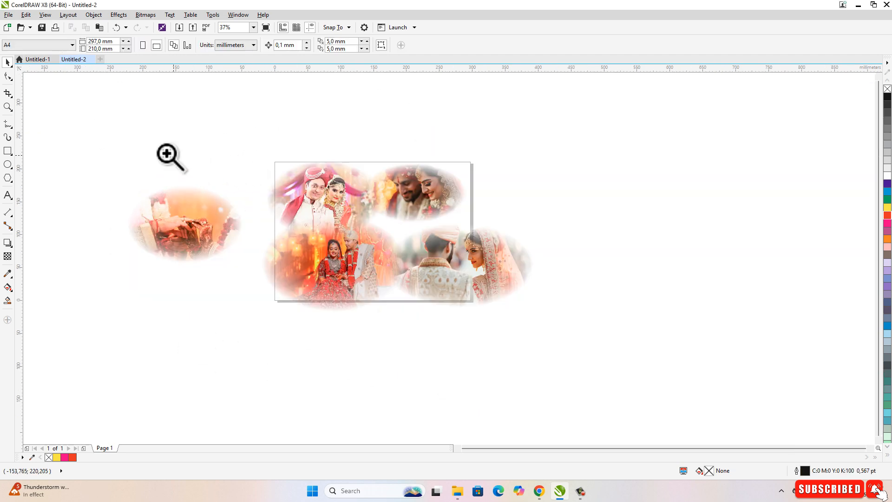
drag(132, 138, 561, 327)
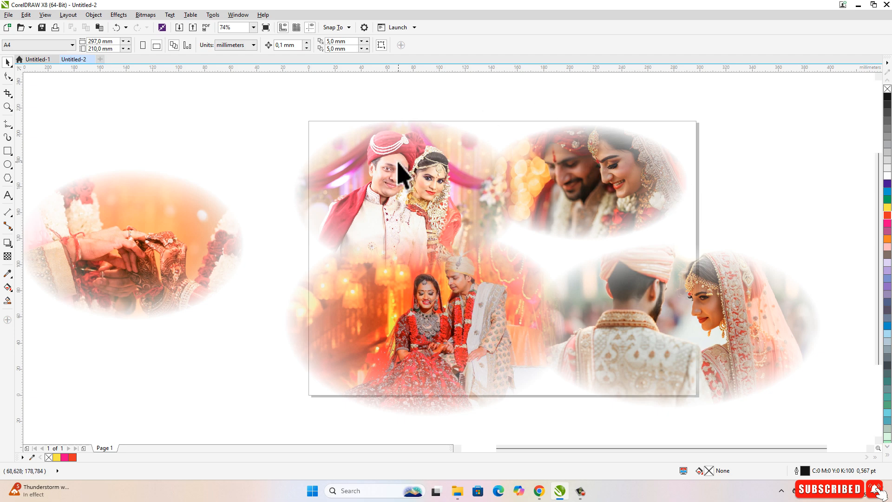
mouse_move(399, 162)
mouse_down()
mouse_move(388, 170)
mouse_move(383, 161)
mouse_up()
drag(510, 272, 512, 273)
drag(458, 234, 460, 235)
scroll(397, 198, down, 1)
drag(491, 192, 480, 193)
scroll(520, 185, up, 1)
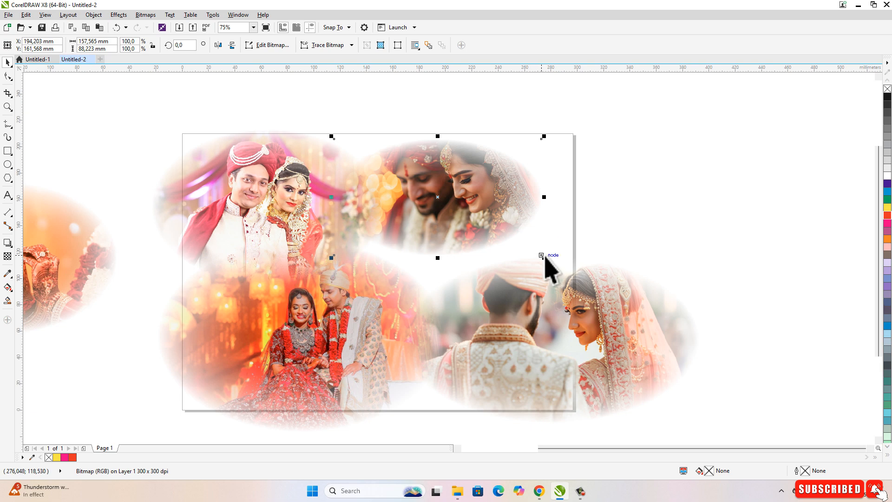
Step: Enlarge the close-up couple photo to about 217 × 121 mm and the standing couple photo to about 187 × 125 mm
drag(546, 261, 587, 283)
drag(523, 219, 541, 218)
drag(323, 200, 330, 197)
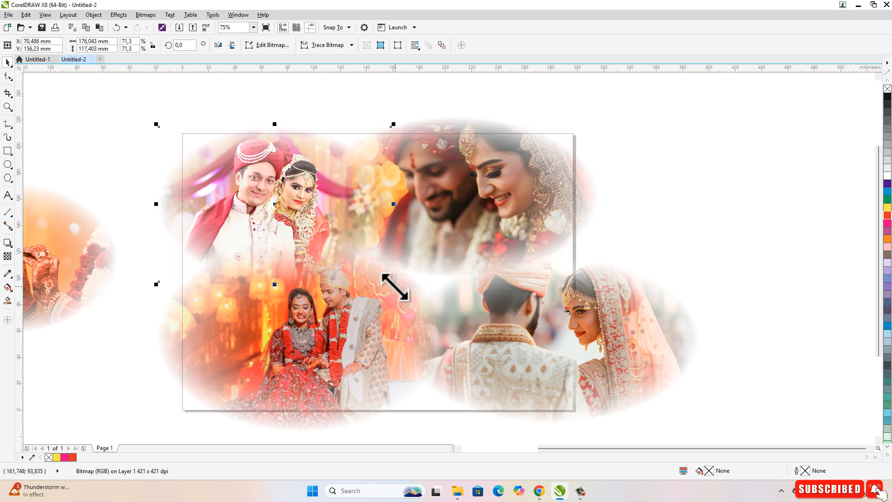
drag(395, 287, 402, 292)
drag(312, 221, 316, 222)
click(296, 95)
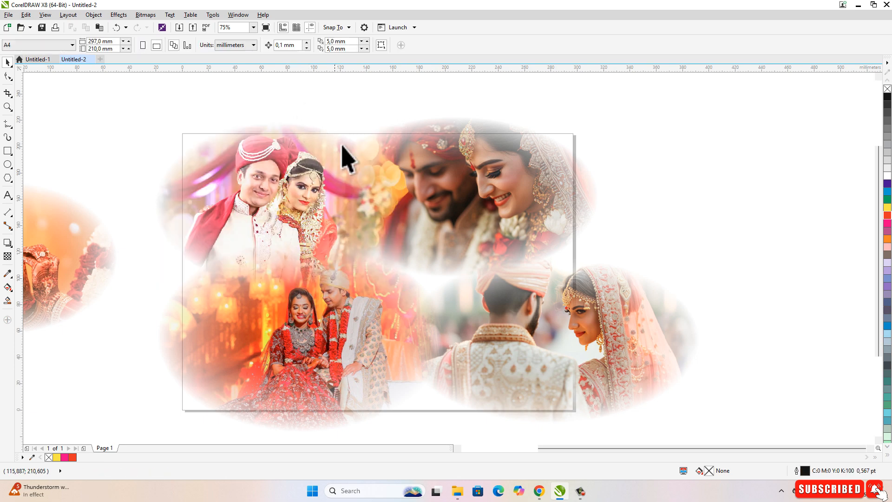
Step: Enlarge the seated couple photo to about 229 × 152 mm over the page's lower left area
click(337, 295)
scroll(310, 223, down, 2)
mouse_move(350, 319)
mouse_down()
mouse_move(313, 294)
mouse_move(333, 317)
mouse_up()
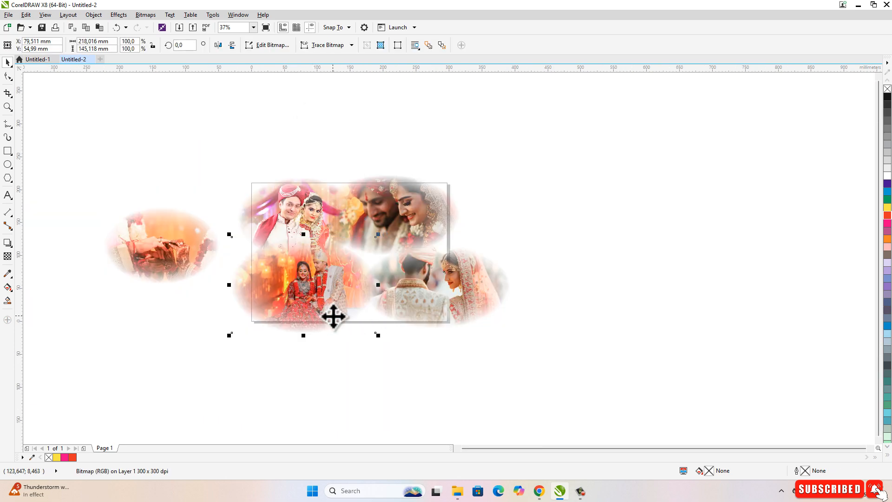
scroll(333, 316, up, 2)
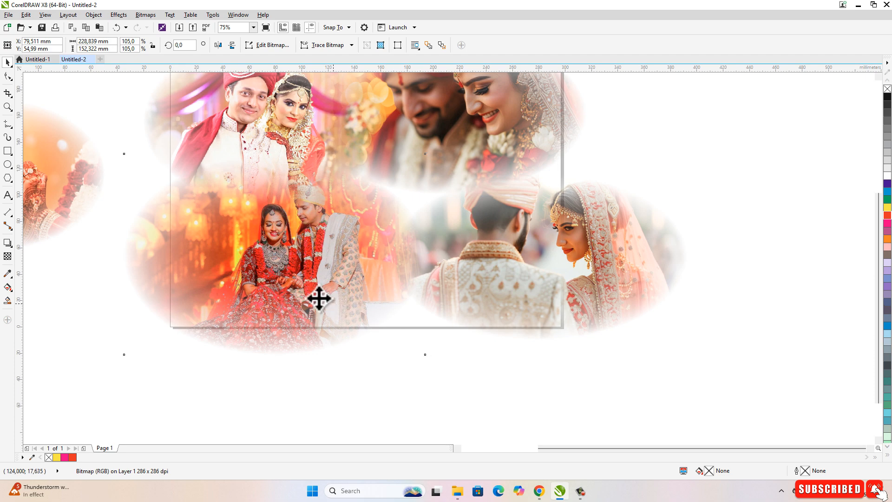
Step: Move the photo of the groom seen from behind left over the seated couple photo's edge and enlarge it to about 264 × 148 mm
scroll(318, 299, down, 2)
drag(439, 286, 400, 294)
scroll(400, 295, up, 2)
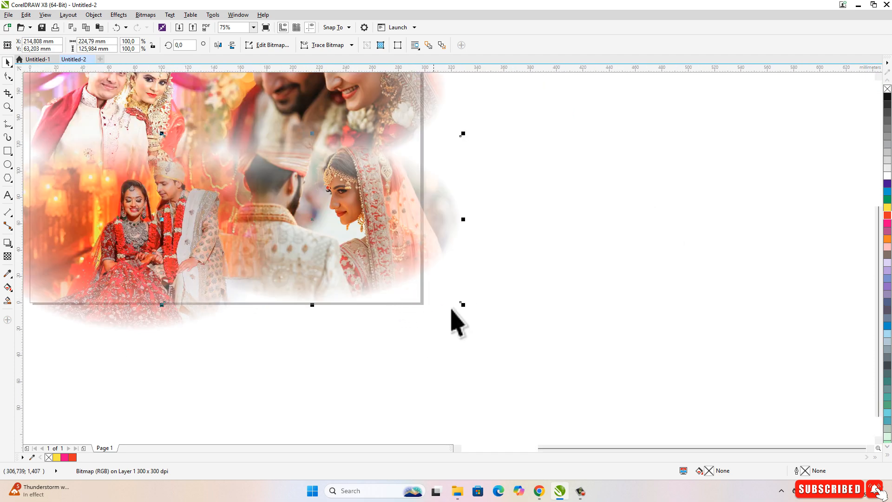
drag(466, 308, 479, 315)
drag(346, 256, 347, 261)
drag(335, 244, 333, 251)
scroll(341, 230, down, 1)
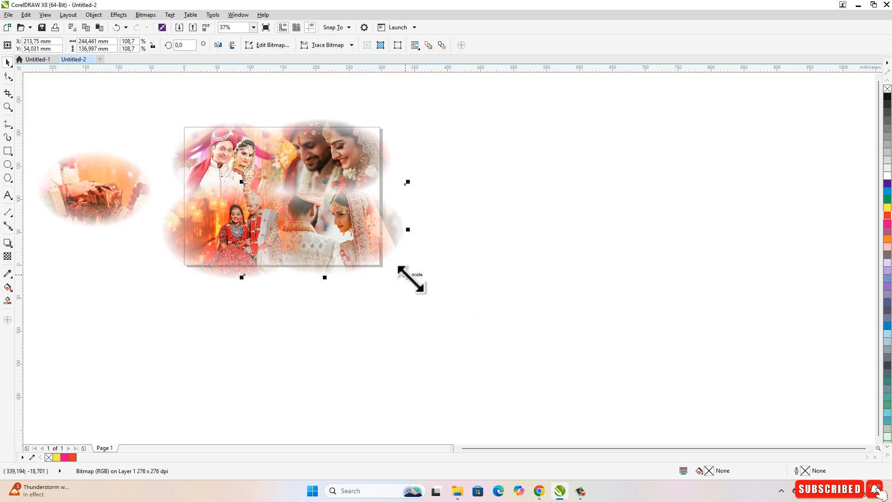
drag(410, 278, 416, 282)
drag(342, 240, 343, 244)
Step: Enlarge the seated couple photo to about 240 × 160 mm and move the close-up couple photo slightly down
click(202, 225)
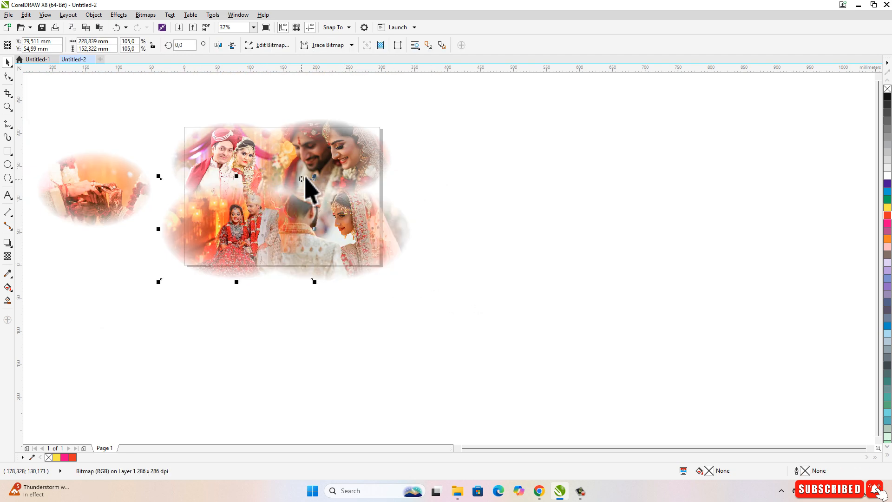
click(318, 175)
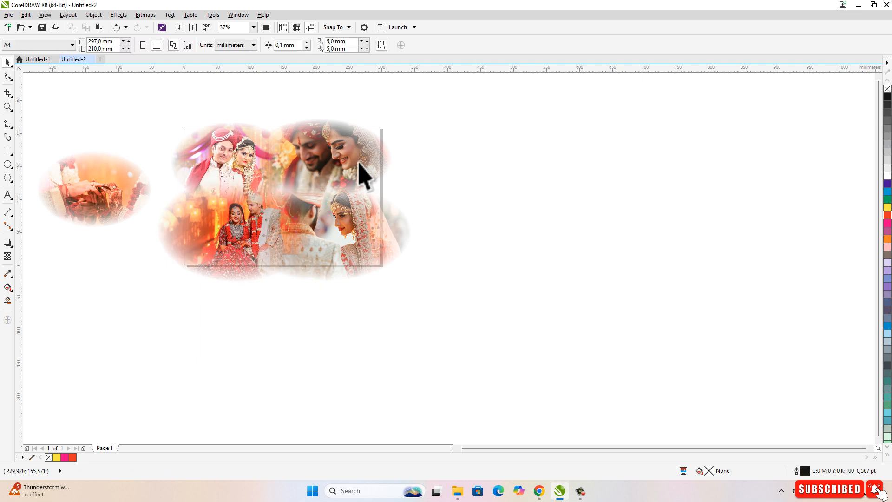
click(343, 146)
drag(342, 145, 344, 154)
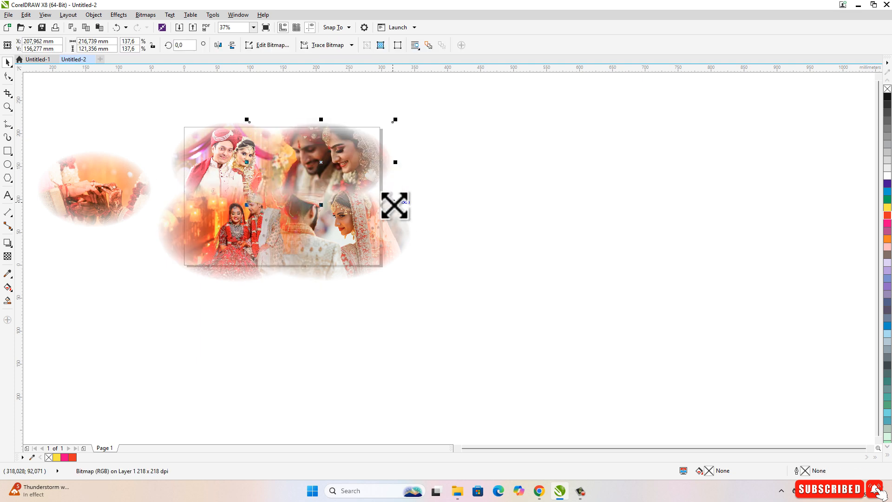
click(278, 205)
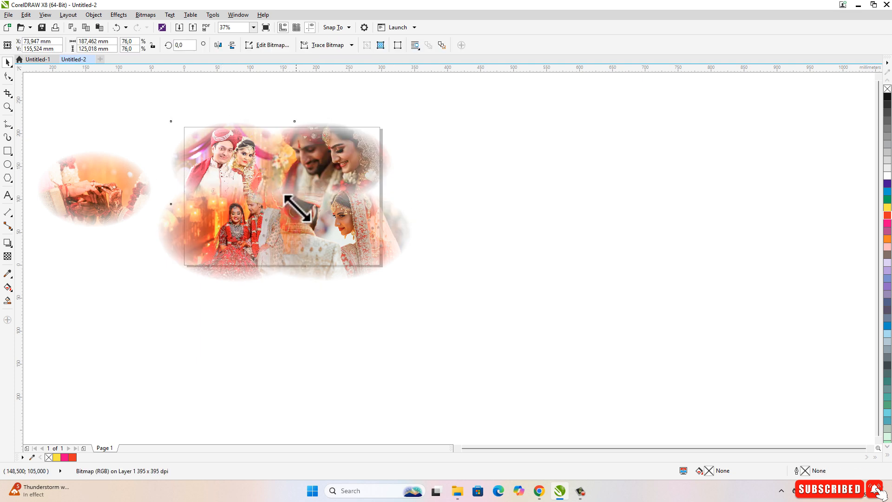
click(509, 290)
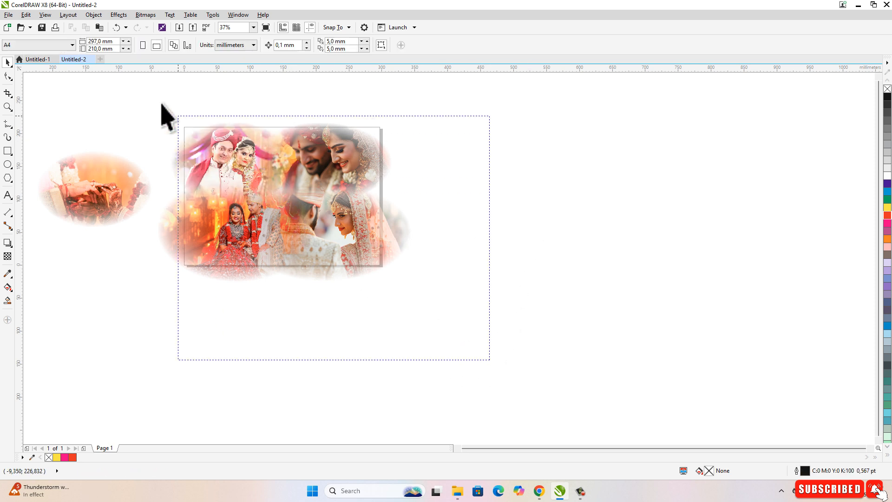
Step: Group the four vignetted photos on the page into one object
drag(162, 103, 131, 84)
click(97, 15)
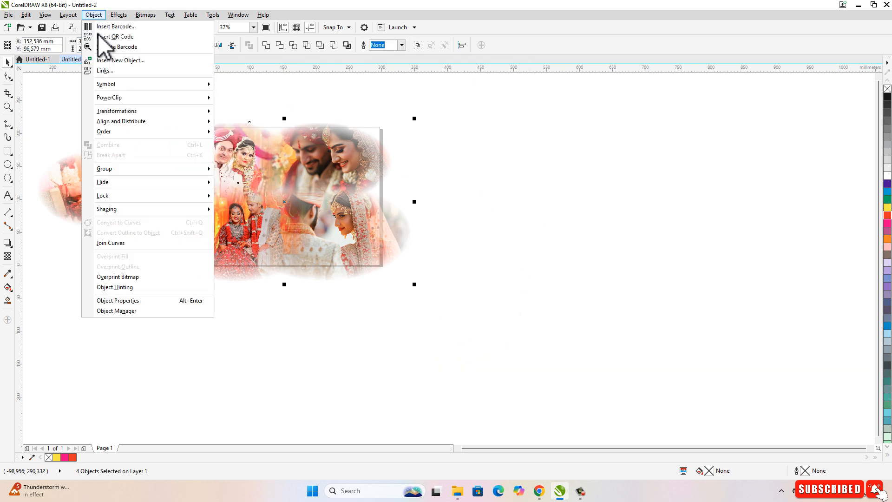
mouse_move(134, 169)
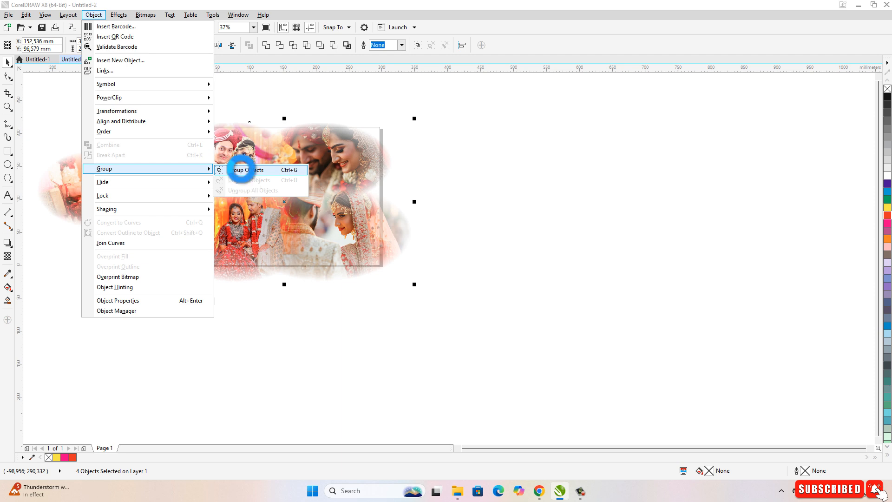
click(240, 170)
drag(235, 165, 428, 174)
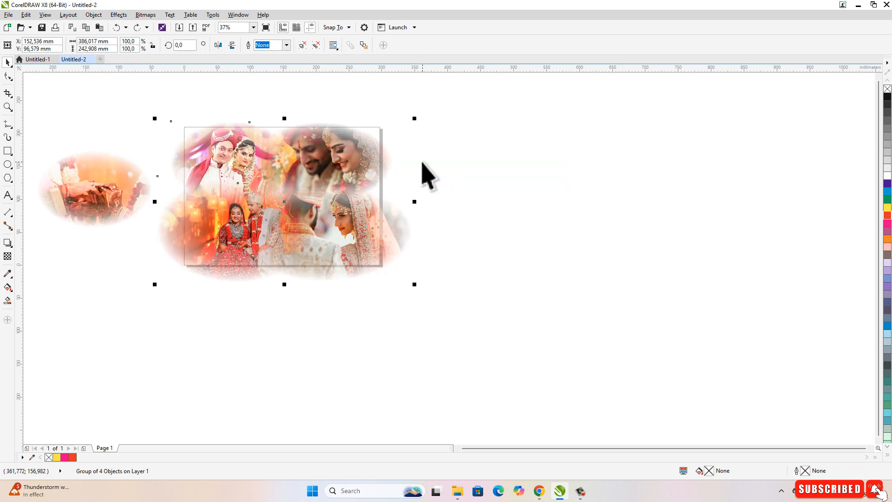
click(472, 192)
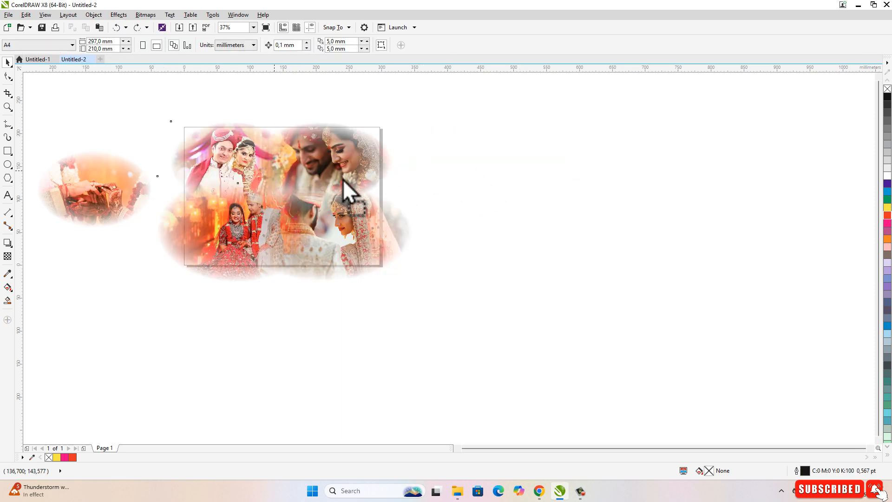
Step: Move the grouped photos to the empty area right of the page
drag(343, 180, 624, 177)
key(z)
drag(138, 100, 465, 333)
click(621, 235)
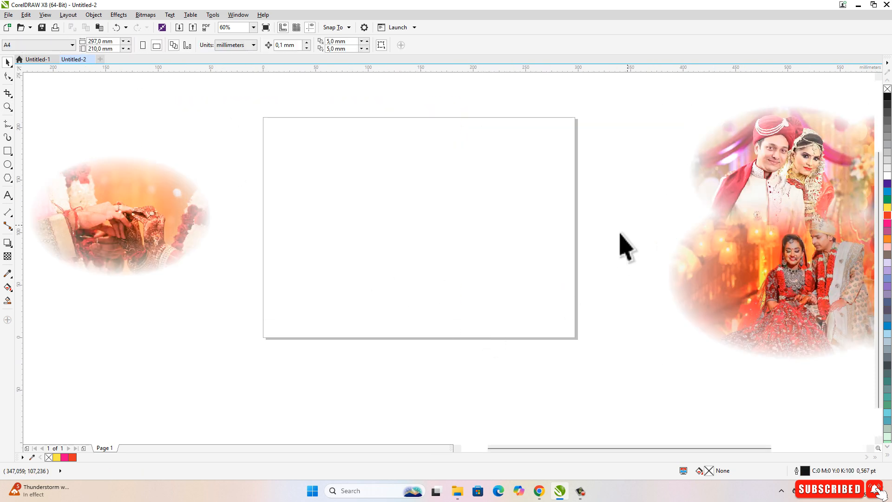
Step: Add a 297 × 210 mm rectangle that exactly matches the page
double_click(8, 151)
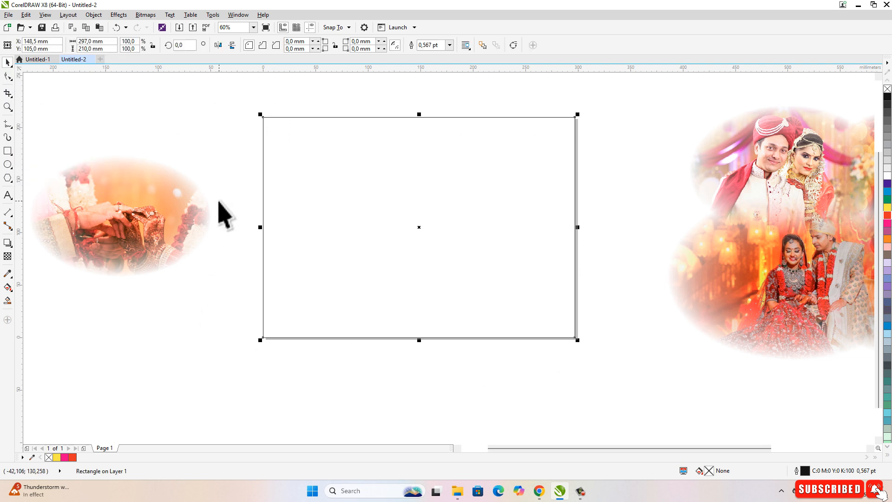
scroll(221, 219, down, 2)
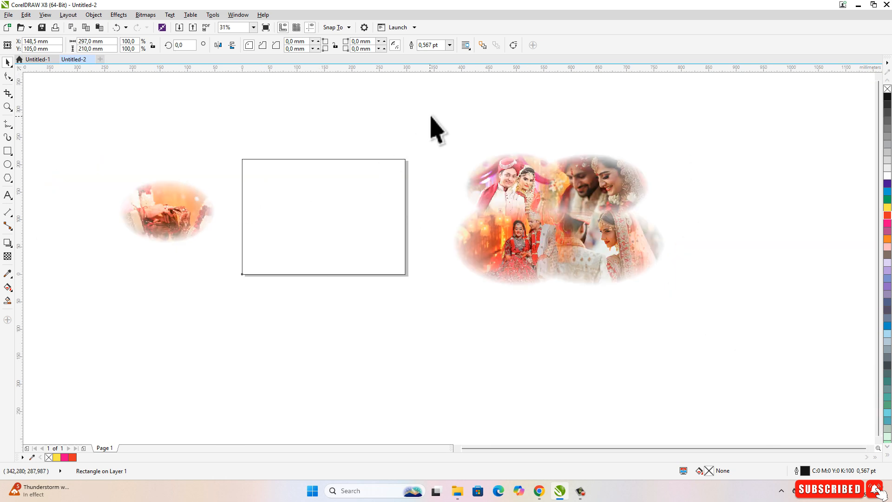
click(432, 129)
Step: Place the grouped photos inside the page-sized rectangle as a PowerClip
click(535, 191)
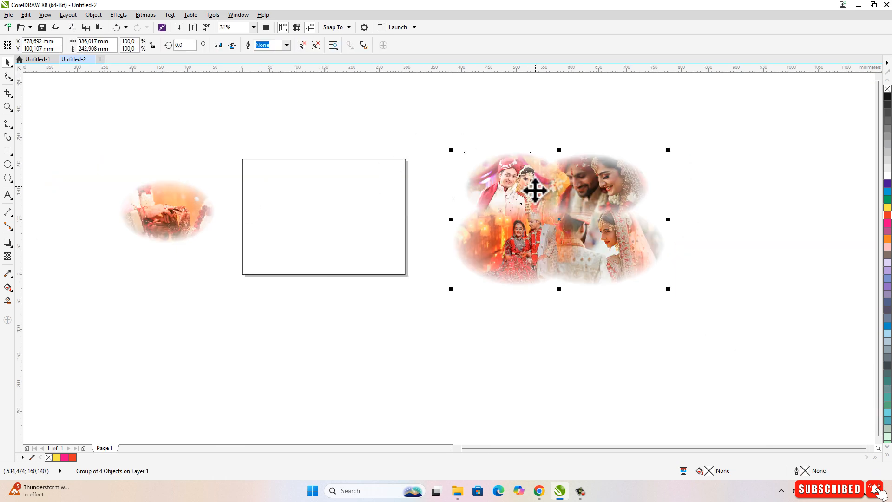
click(93, 15)
mouse_move(184, 100)
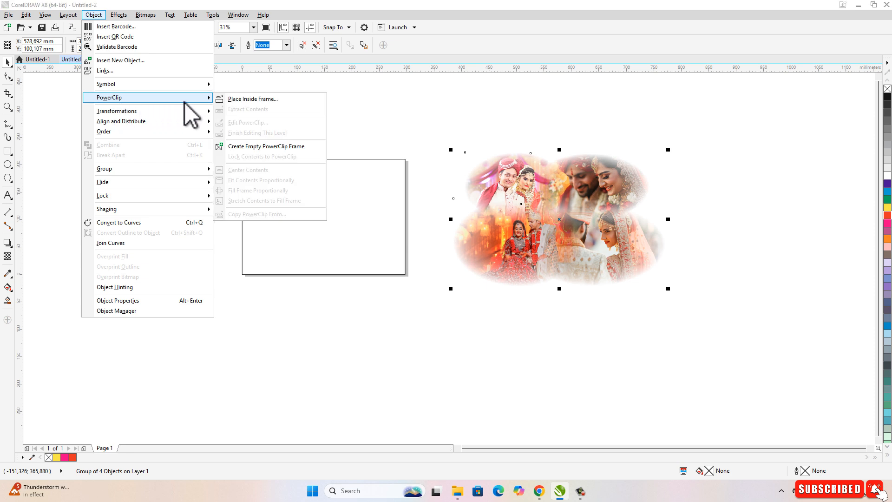
click(250, 99)
click(323, 237)
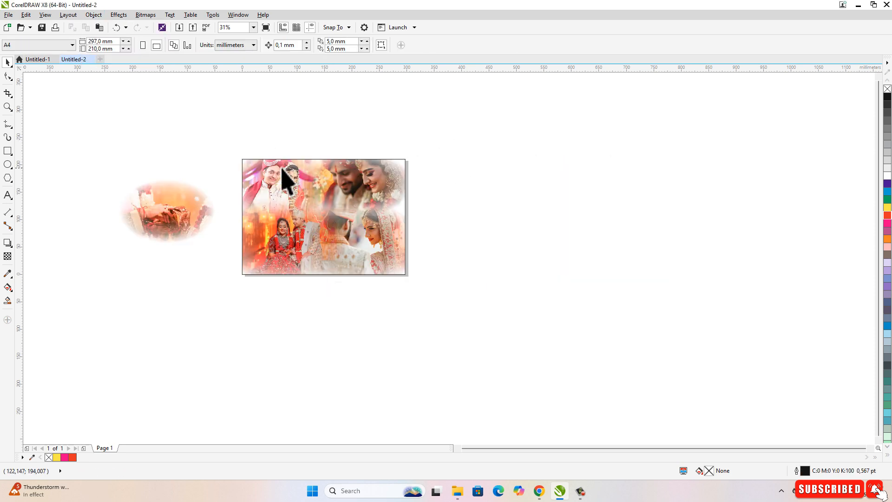
Step: Place the hands photo over the middle of the collage, shrink it and nudge it between the four photos
drag(233, 153, 427, 305)
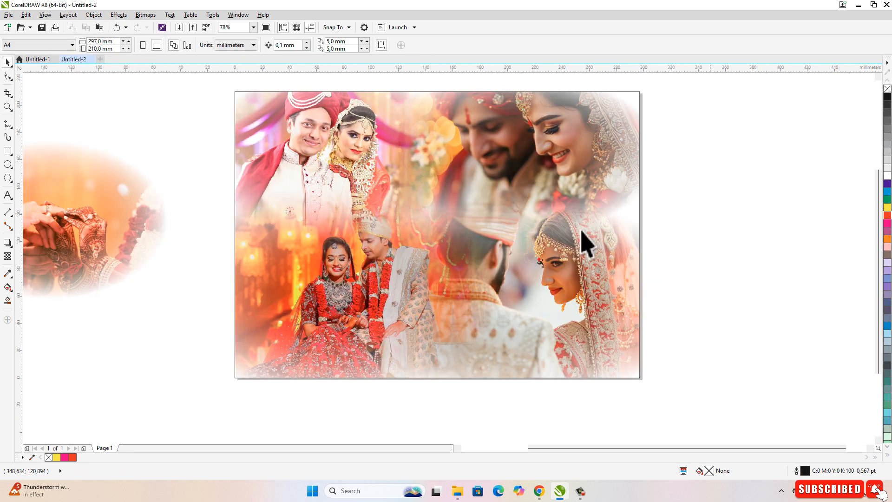
drag(107, 232, 474, 218)
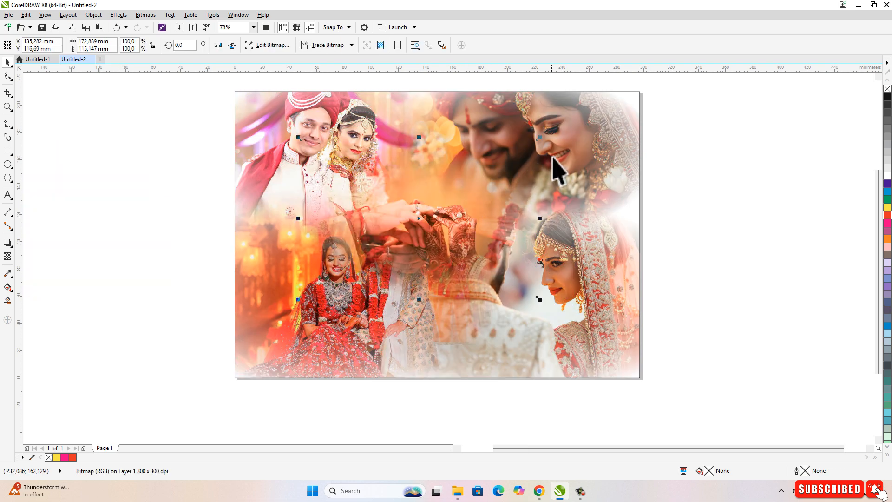
drag(542, 137, 540, 167)
drag(422, 221, 430, 215)
click(693, 289)
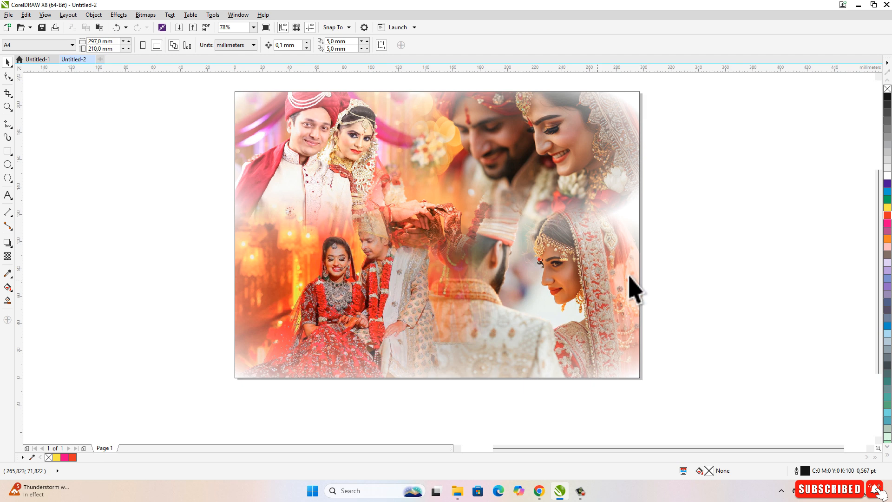
Step: Edit the PowerClip contents and move the photo of the groom seen from behind about 7 mm right and 9 mm down
click(602, 274)
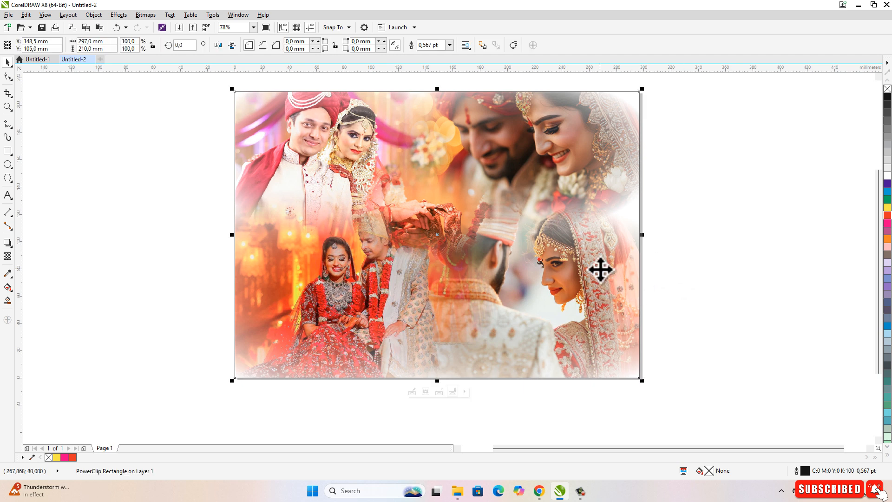
double_click(601, 270)
click(590, 269)
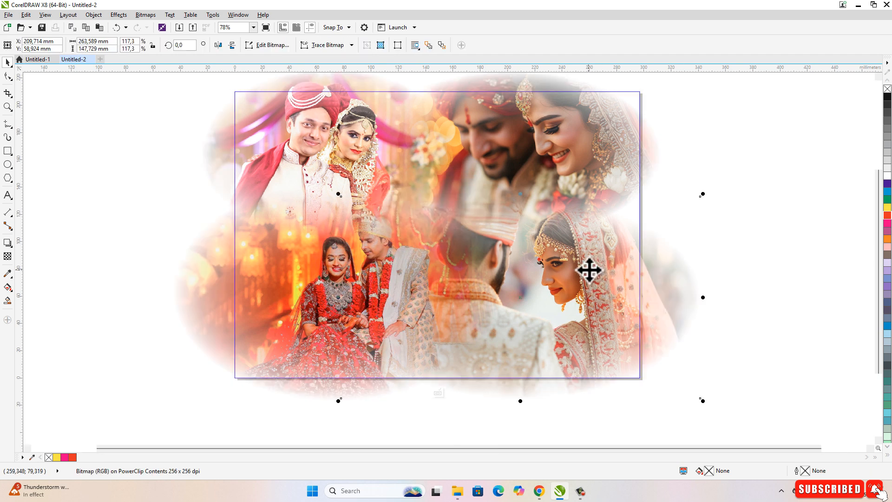
drag(590, 269, 530, 285)
click(549, 284)
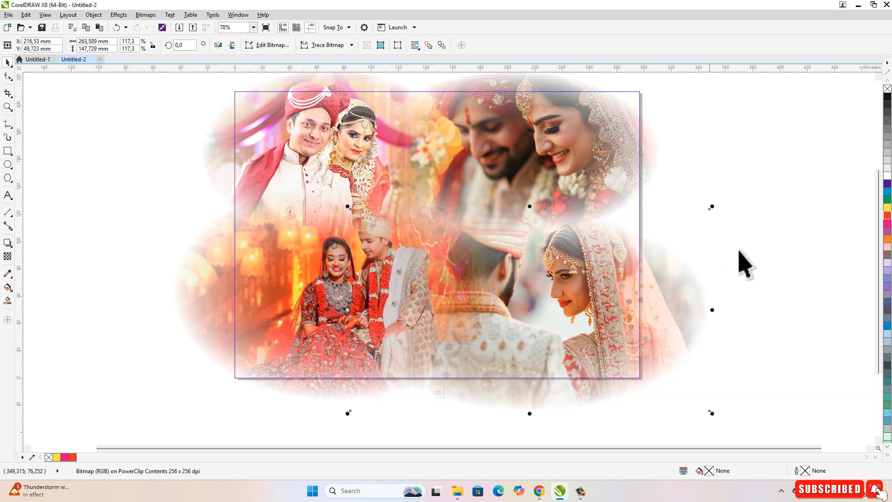
click(739, 244)
Step: Shift the seated couple photo and the standing couple photo slightly down inside the PowerClip
click(358, 276)
drag(358, 278, 358, 282)
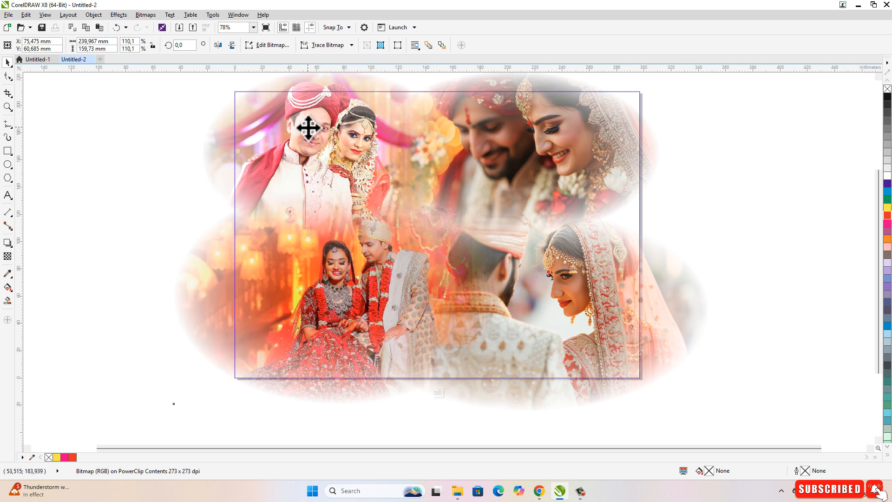
click(316, 126)
drag(325, 122, 326, 128)
click(316, 125)
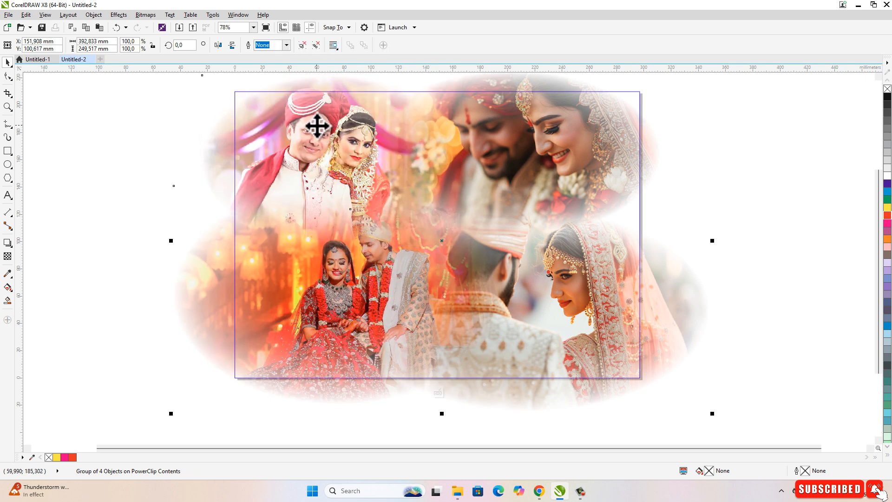
Step: Shift the standing couple photo slightly left and the close-up couple photo about 4 mm right and 4 mm down inside the PowerClip
click(317, 123)
click(317, 123)
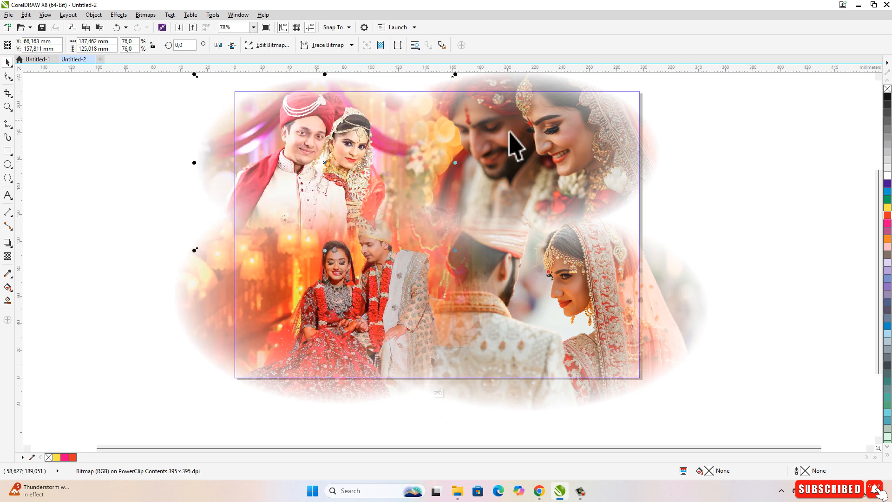
click(557, 134)
drag(556, 133, 556, 138)
scroll(372, 235, down, 1)
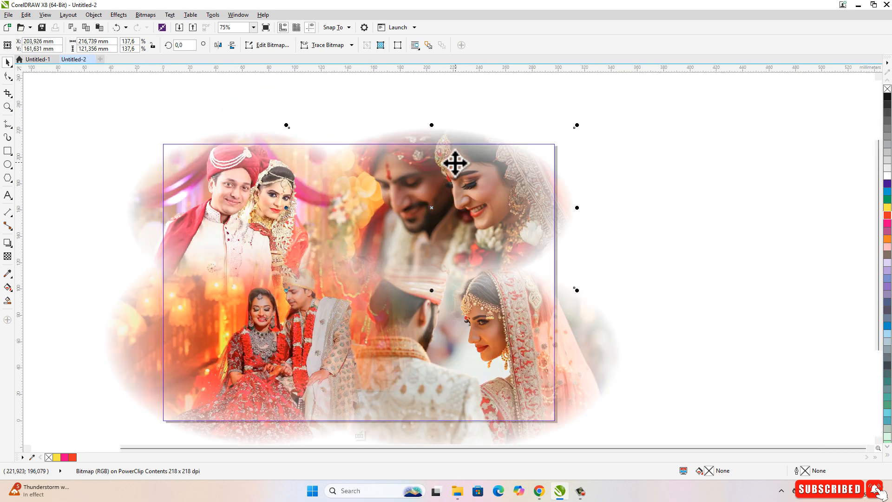
mouse_move(427, 208)
mouse_down()
mouse_move(440, 223)
mouse_move(438, 213)
mouse_up()
scroll(545, 227, down, 1)
scroll(541, 257, up, 1)
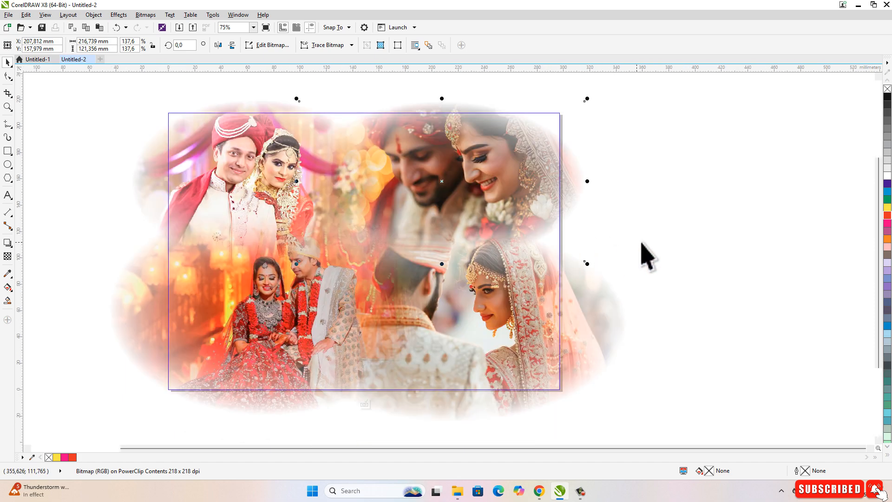
Step: Nudge the seated couple photo slightly down and finish editing the PowerClip contents
click(259, 313)
drag(259, 313, 258, 313)
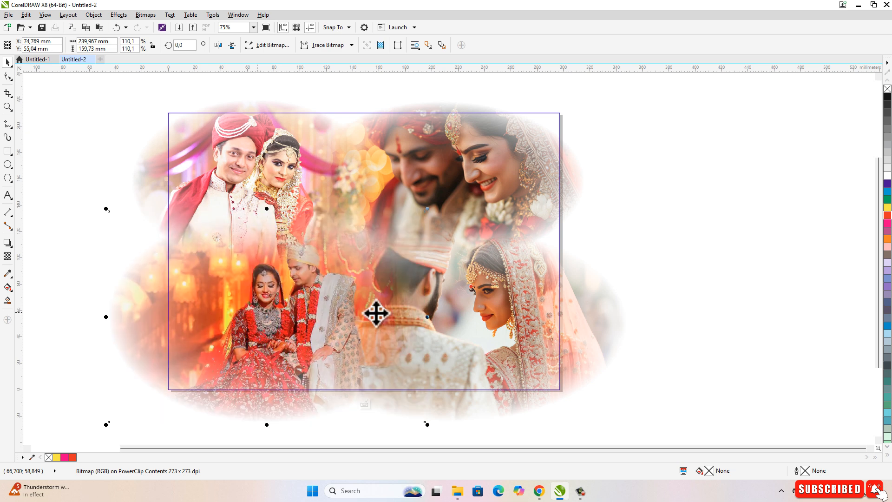
ctrl+click(683, 284)
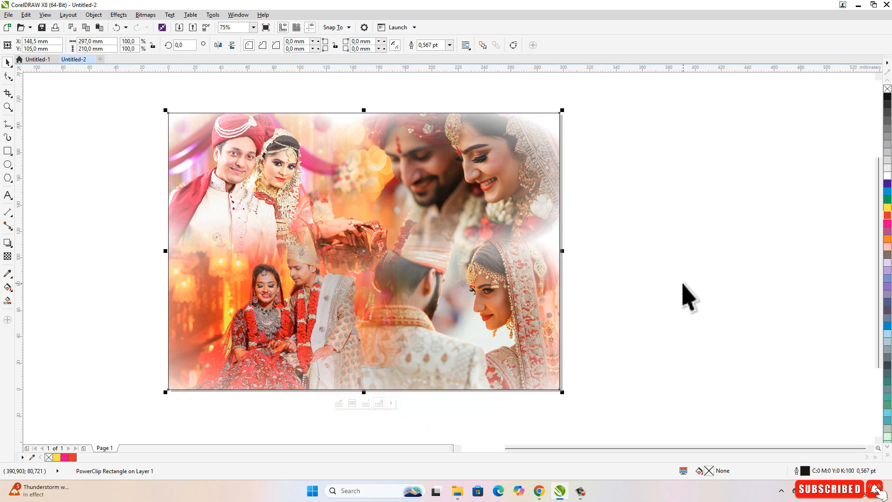
click(612, 270)
Step: Enlarge the hands photo to about 115 x 77 mm and reposition it between the four photos, slightly up and left
drag(354, 227, 362, 245)
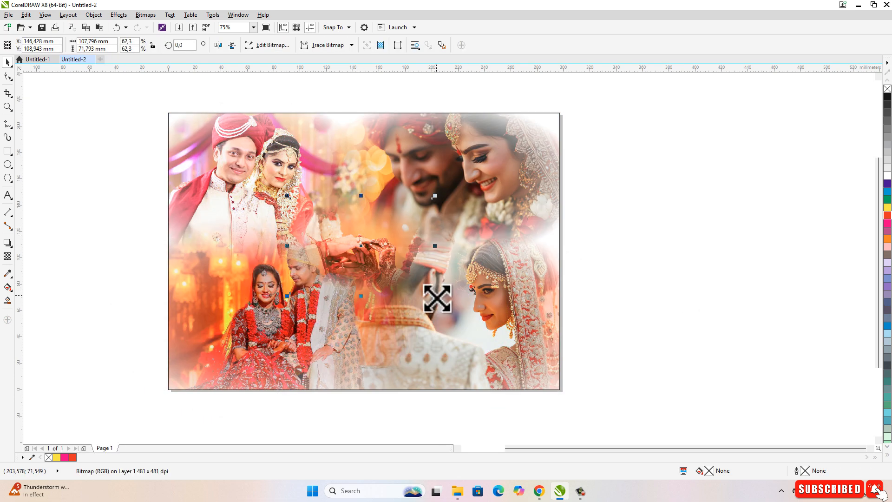
drag(437, 298, 446, 308)
drag(370, 253, 365, 230)
drag(442, 165, 425, 173)
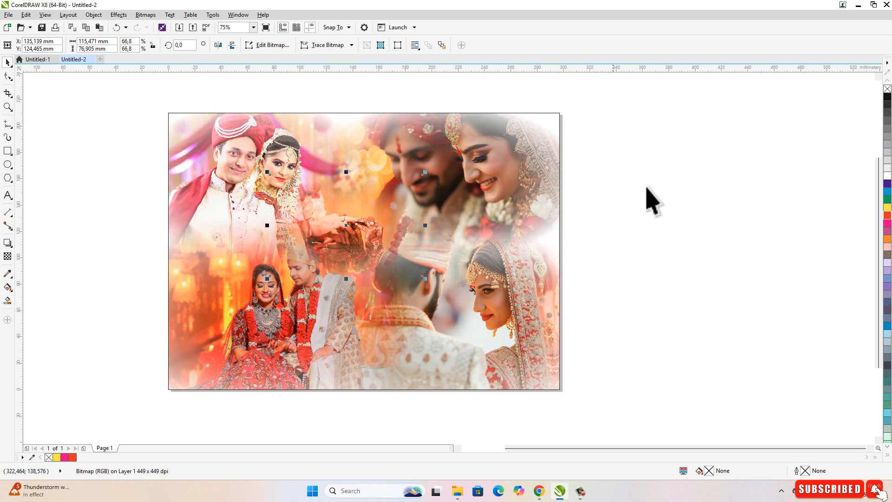
click(655, 185)
Step: Remove the outline of the PowerClip frame and place a copy of the whole collage to the right of the page
key(F2)
drag(155, 99, 608, 416)
click(627, 219)
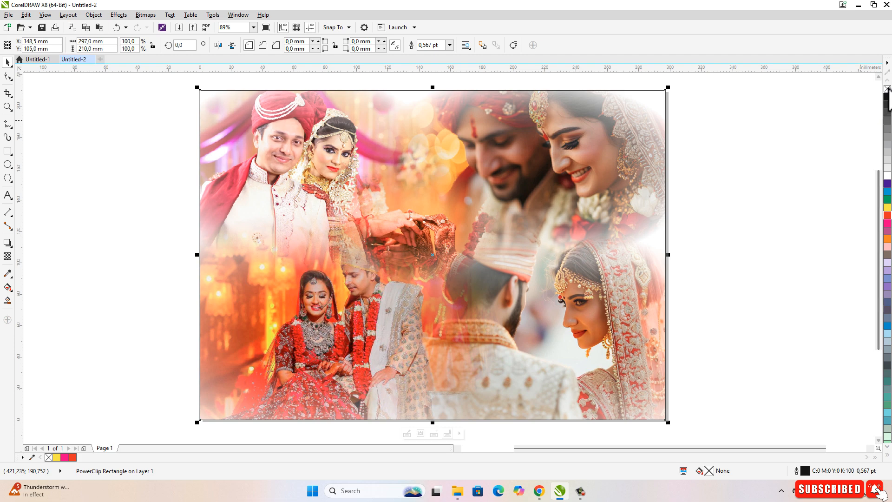
click(811, 149)
scroll(281, 204, down, 2)
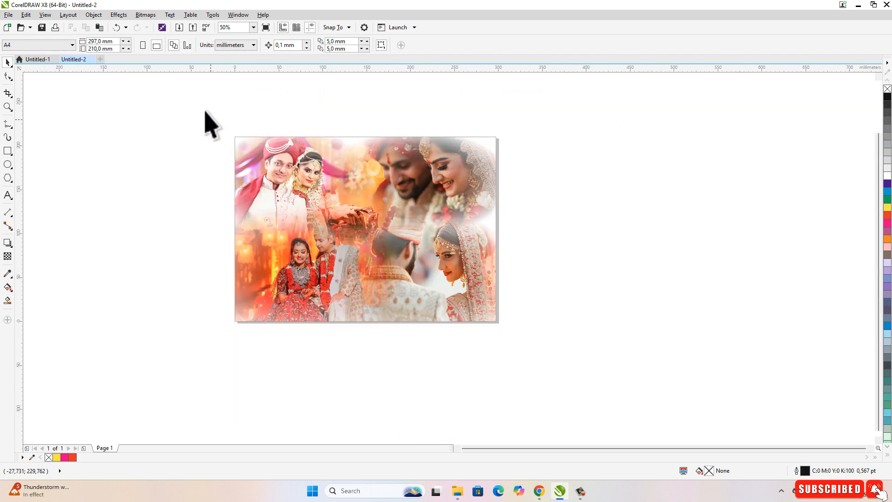
drag(201, 105, 528, 343)
drag(255, 211, 582, 217)
Step: Try orange, red and black background fills on the original PowerClip frame
click(478, 175)
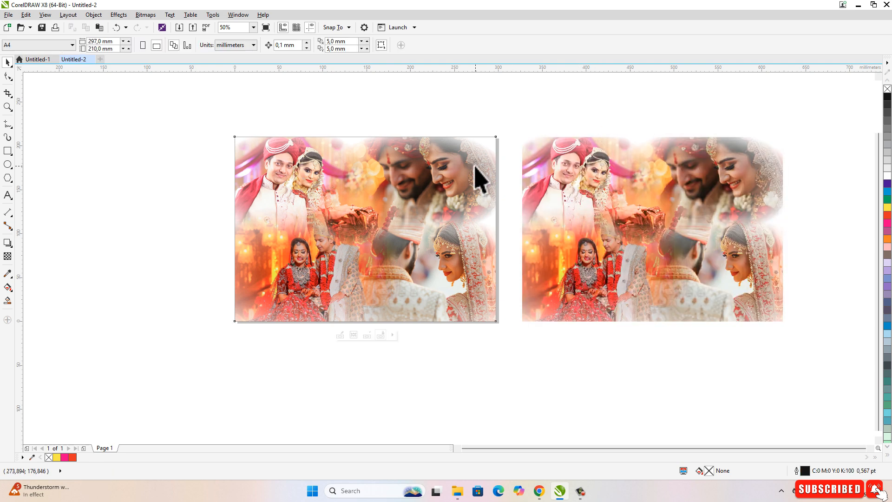
click(888, 239)
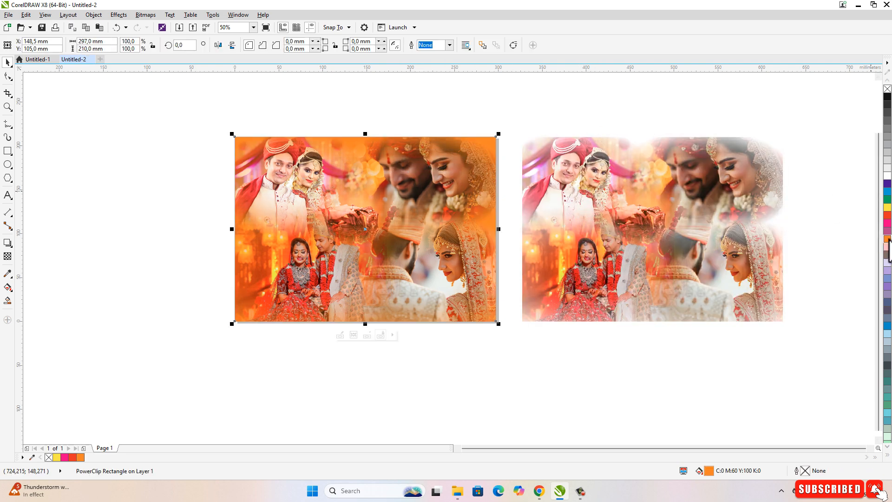
key(z)
drag(195, 114, 526, 352)
key(space)
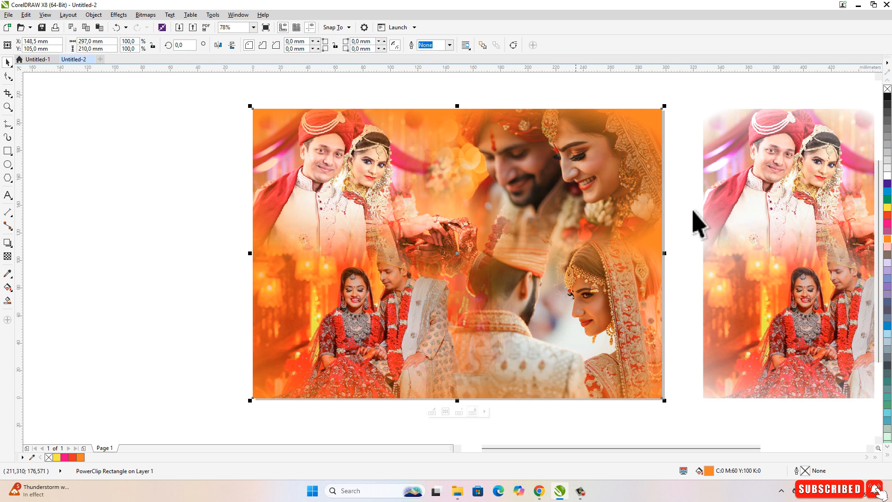
click(887, 216)
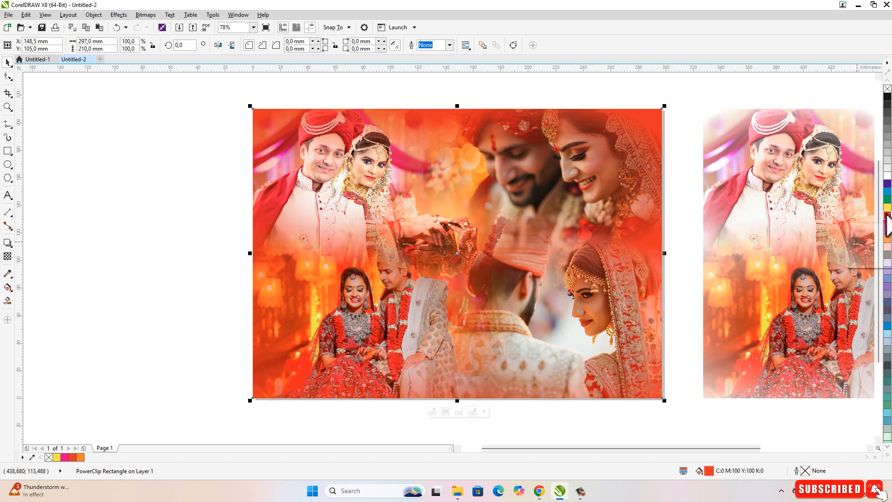
click(888, 98)
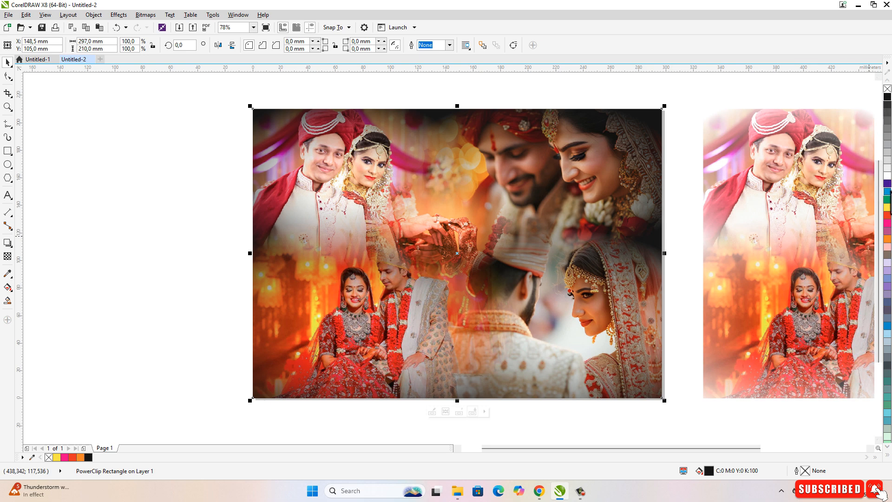
Step: Fill the original PowerClip frame with yellow (C0 M0 Y100 K0) behind the photos
click(887, 207)
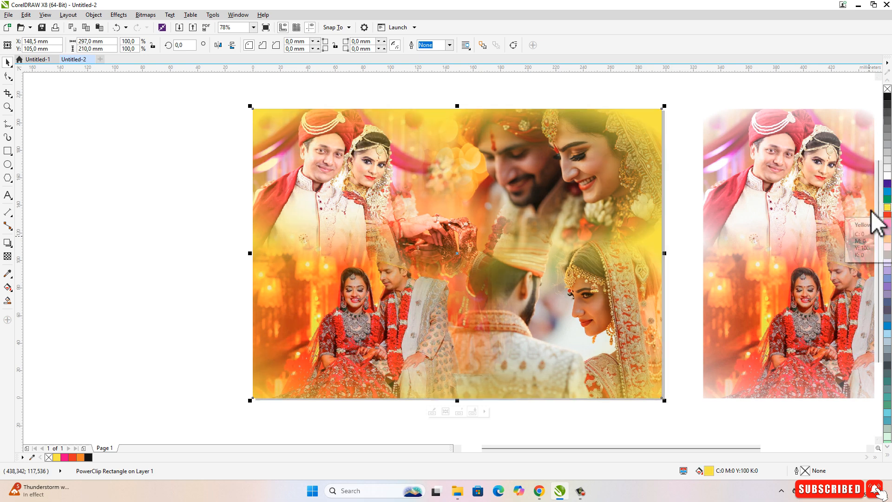
scroll(303, 253, down, 2)
key(space)
drag(261, 160, 727, 341)
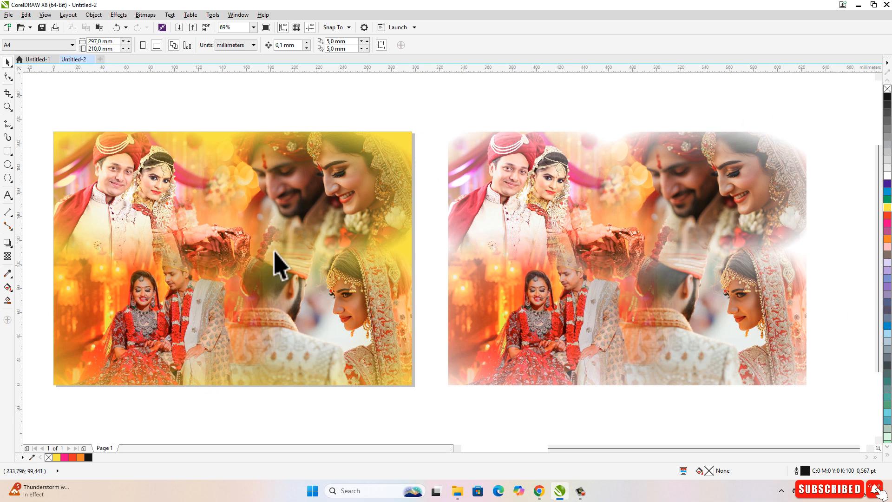
Step: Fit both collage versions in view and compare them side by side in the full-screen preview
click(219, 200)
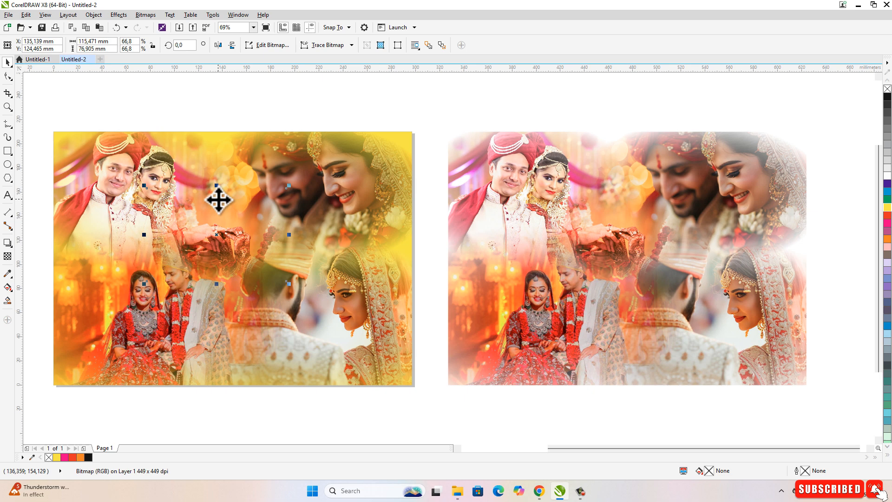
click(821, 237)
scroll(462, 211, down, 2)
key(z)
drag(263, 162, 637, 321)
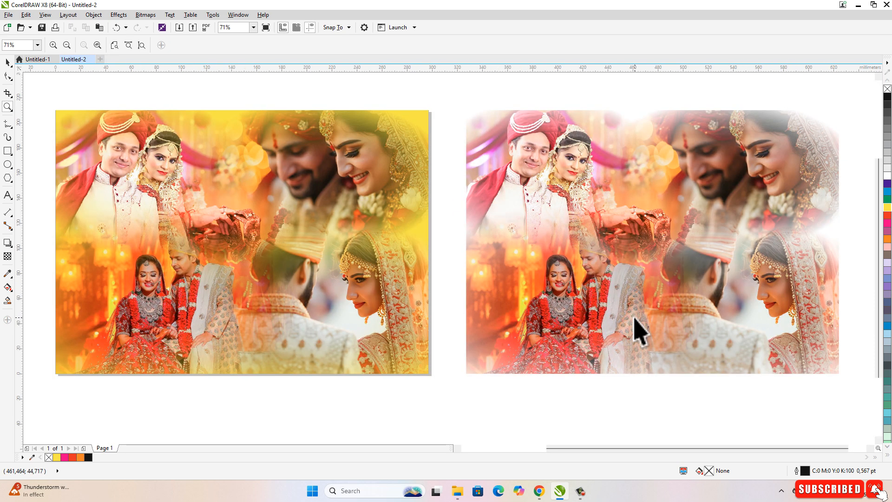
key(space)
click(45, 15)
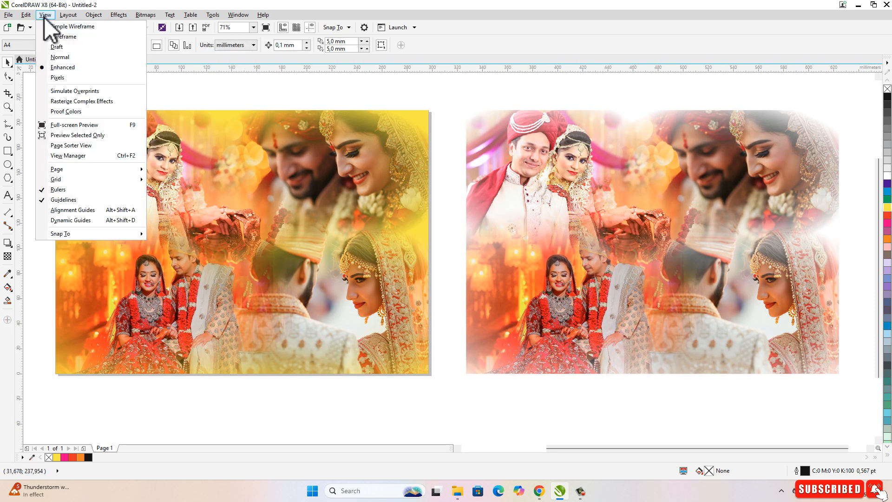
click(74, 125)
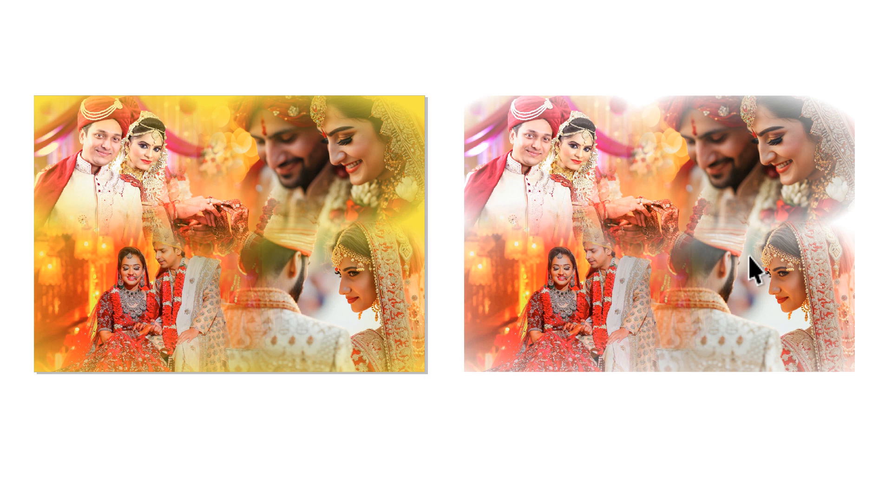